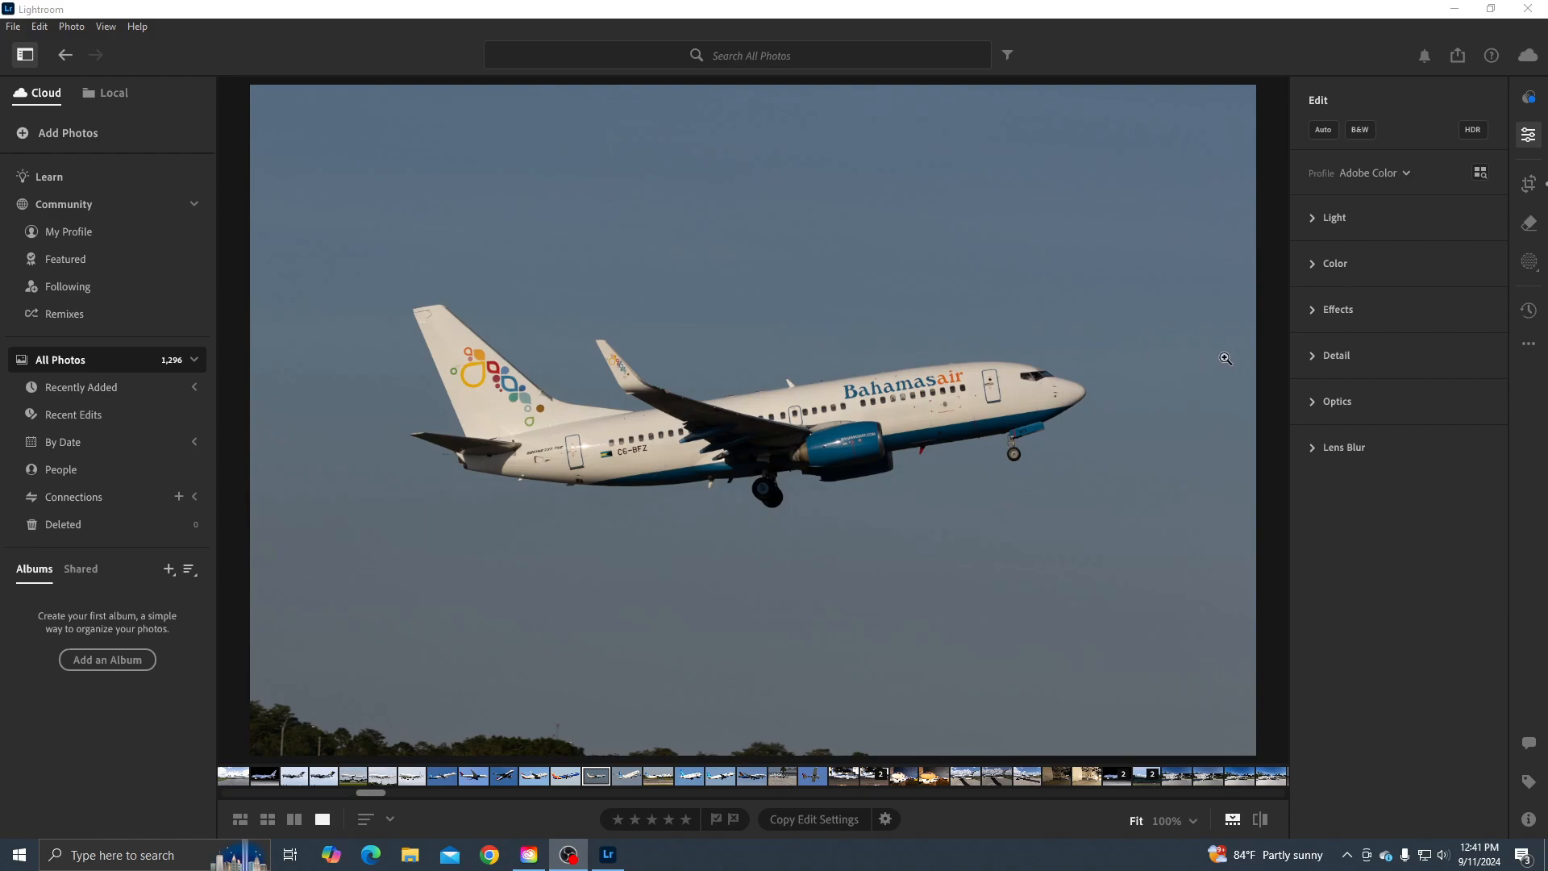
Check the lens correction settings and set the photo's crop aspect ratio to 16 x 10.
{"action": "left_click", "coordinate": [1318, 398]}
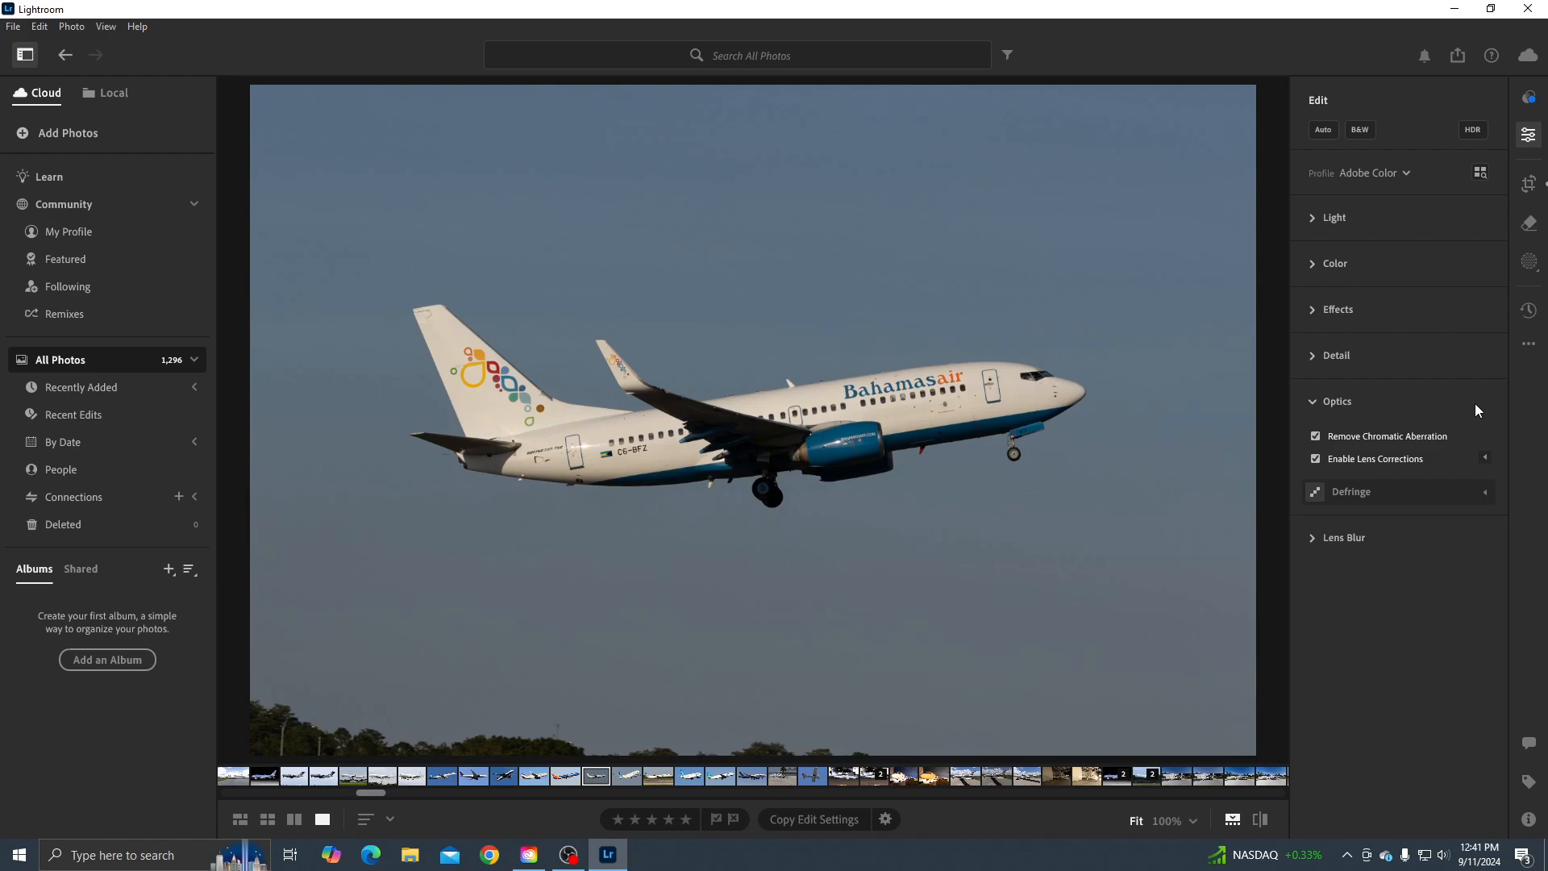
{"action": "left_click", "coordinate": [1312, 402]}
{"action": "left_click", "coordinate": [1532, 186]}
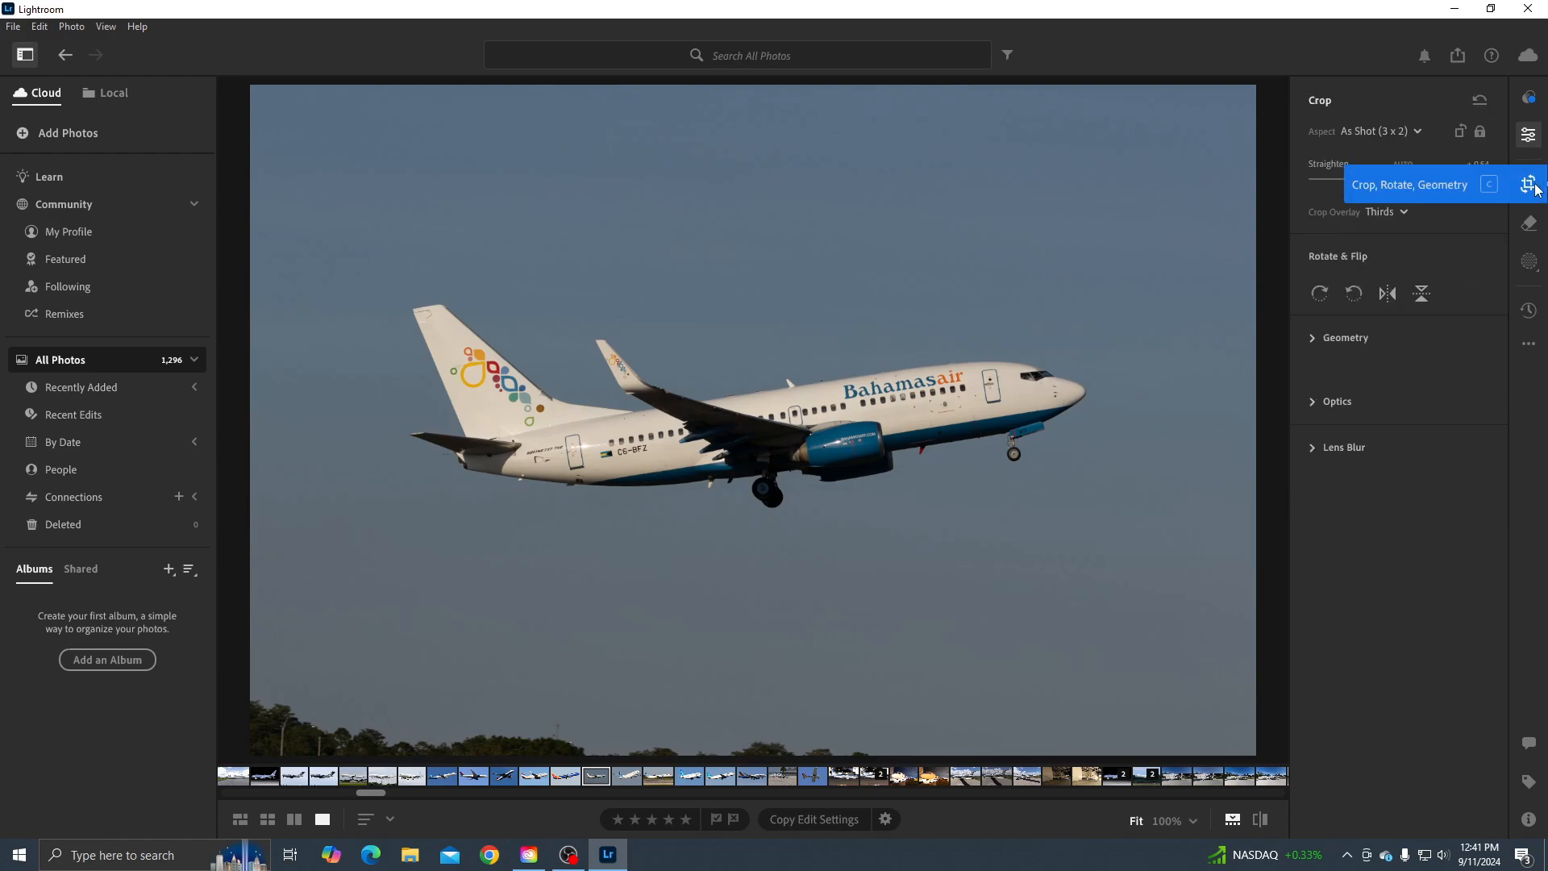
{"action": "left_click", "coordinate": [1381, 133]}
{"action": "left_click", "coordinate": [1310, 247]}
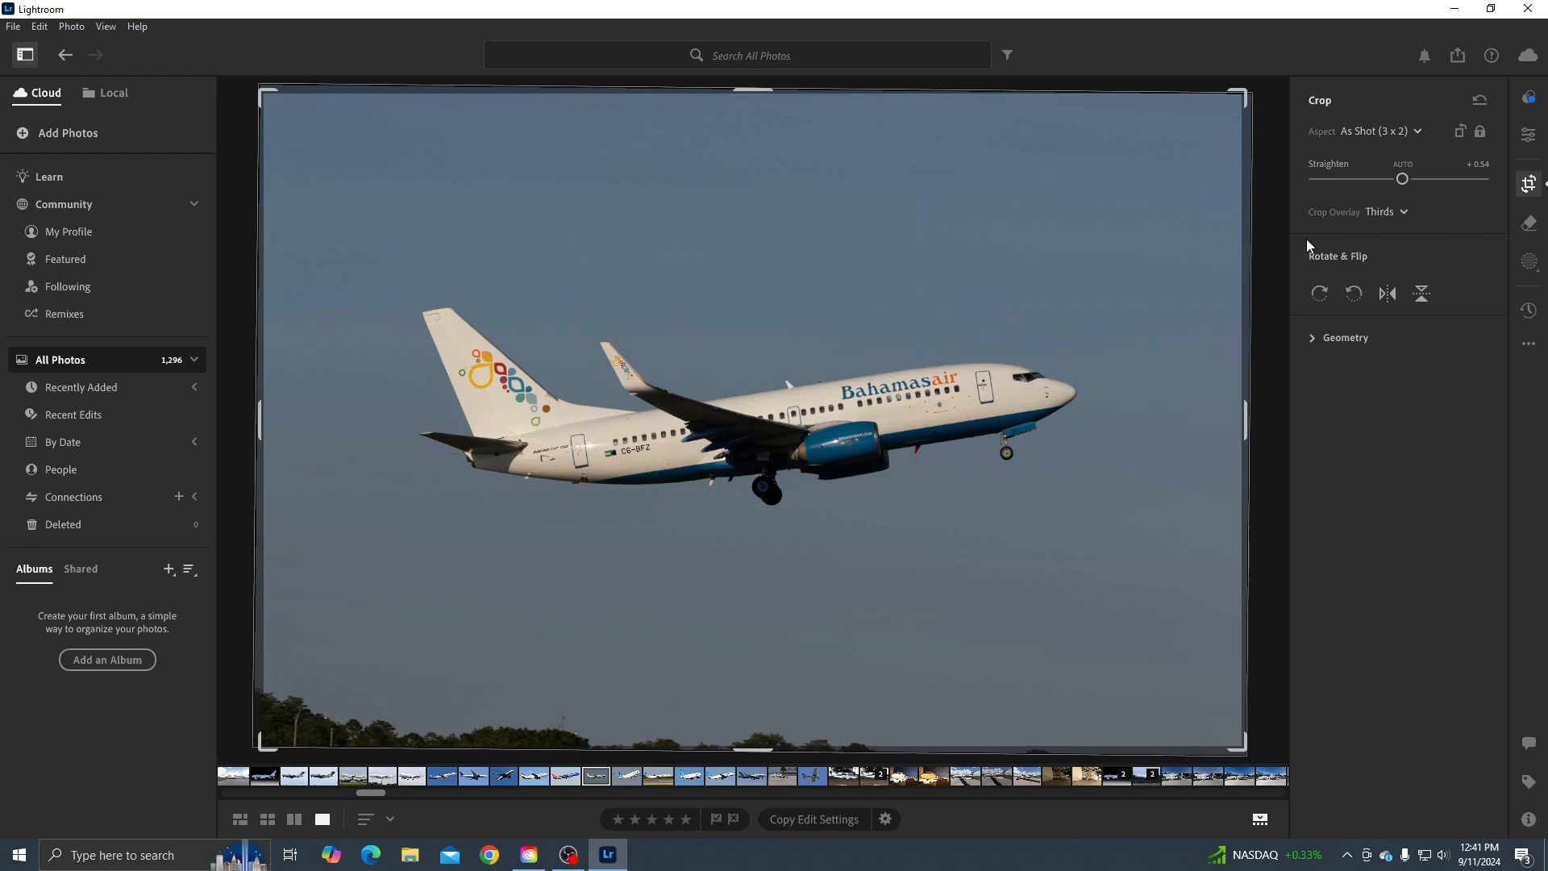
{"action": "left_click", "coordinate": [1381, 132]}
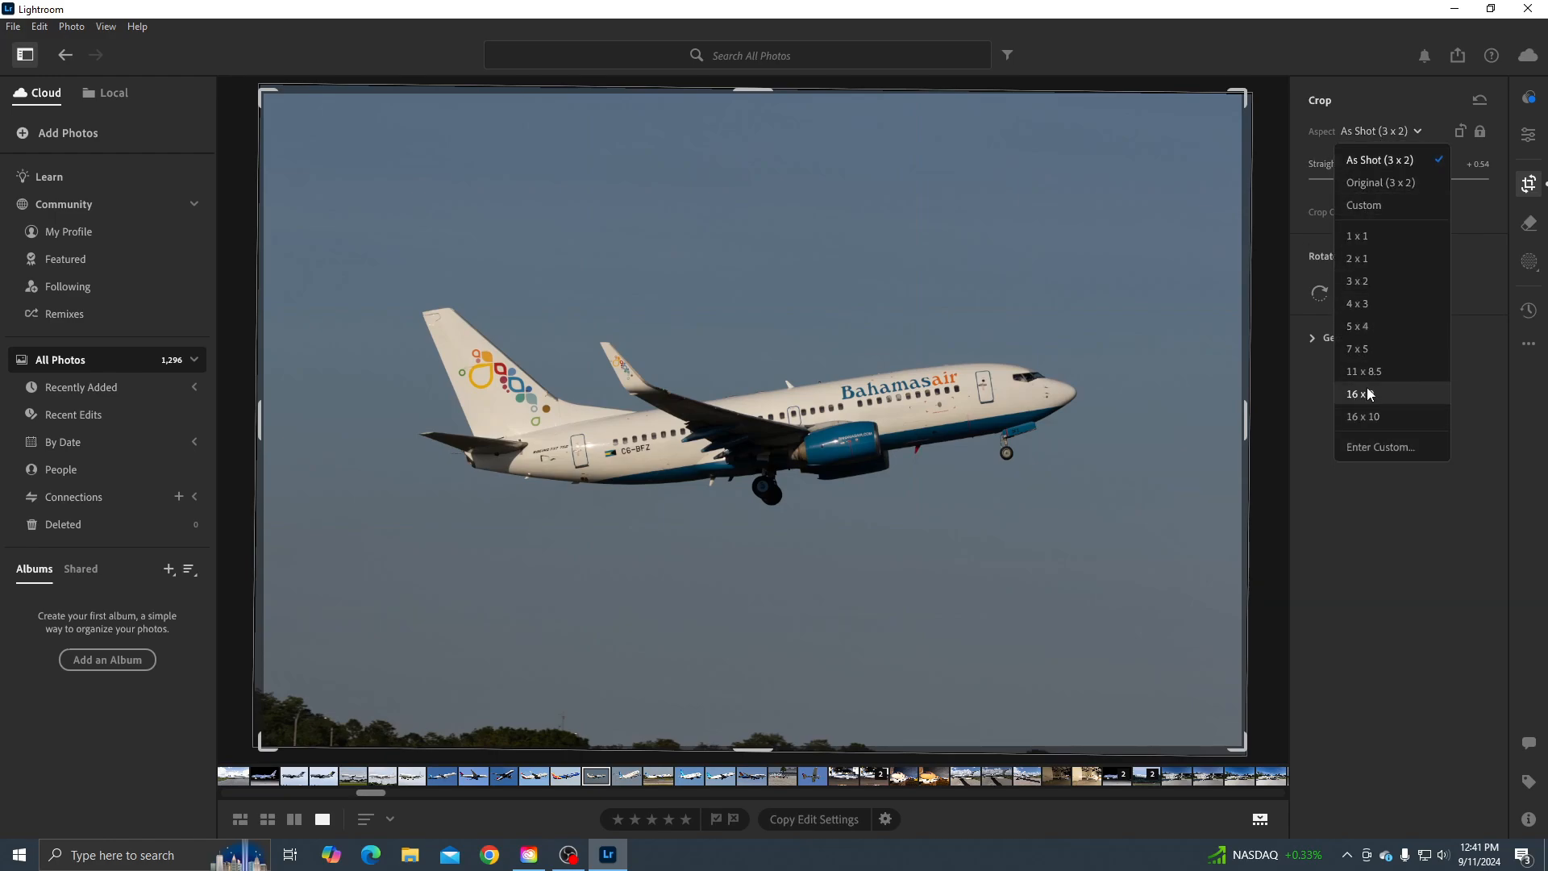
{"action": "left_click", "coordinate": [1382, 414]}
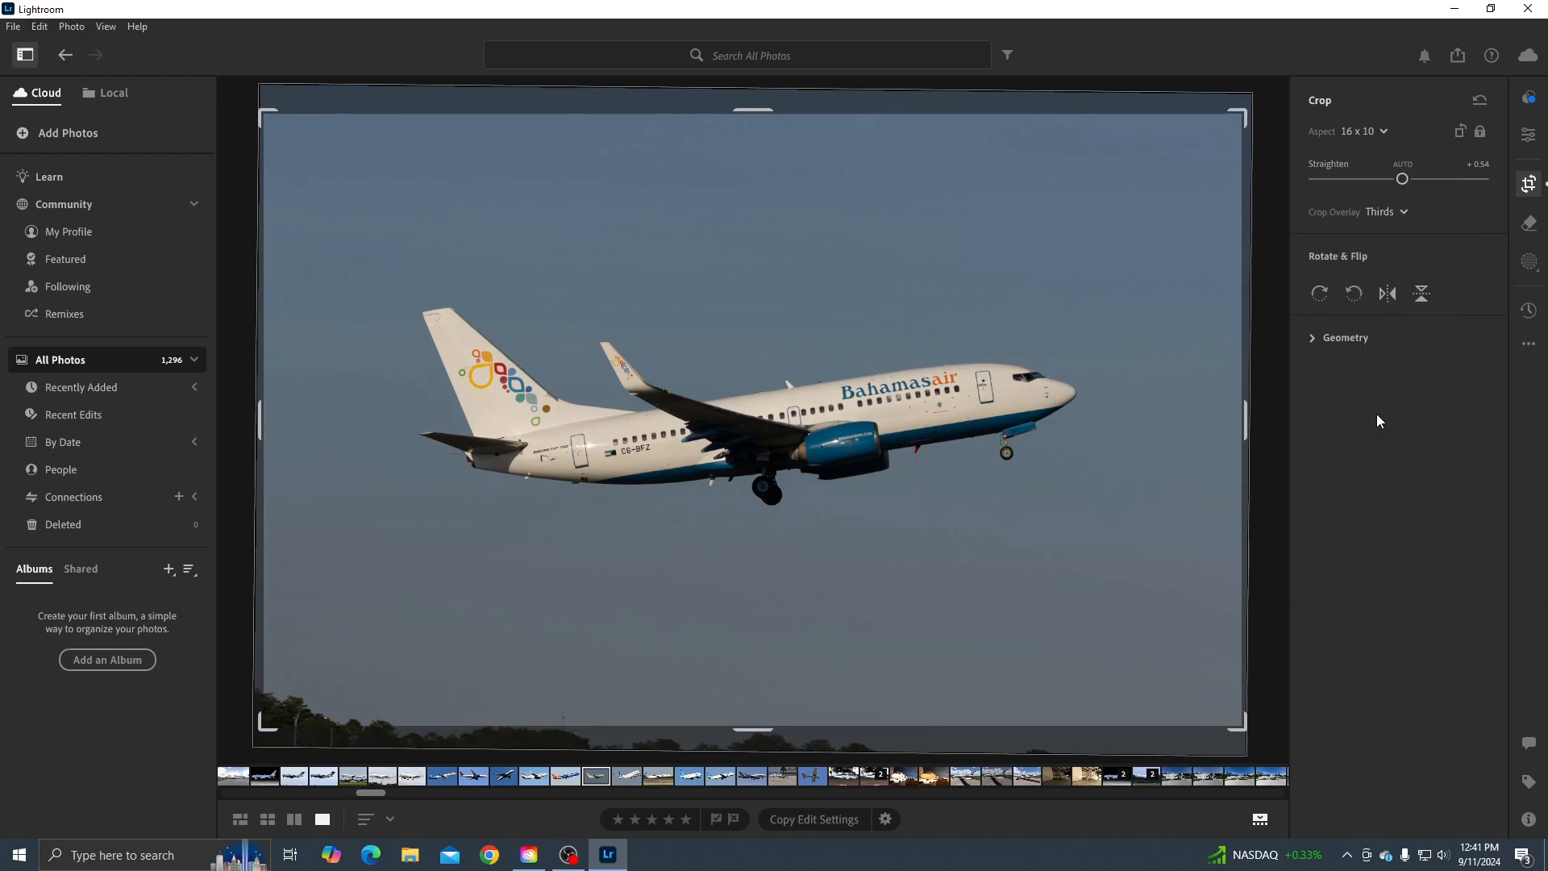
Tighten the crop closely around the airplane and reposition the photo so the plane sits centered in the frame.
{"action": "left_click_drag", "start_coordinate": [274, 433], "coordinate": [326, 427]}
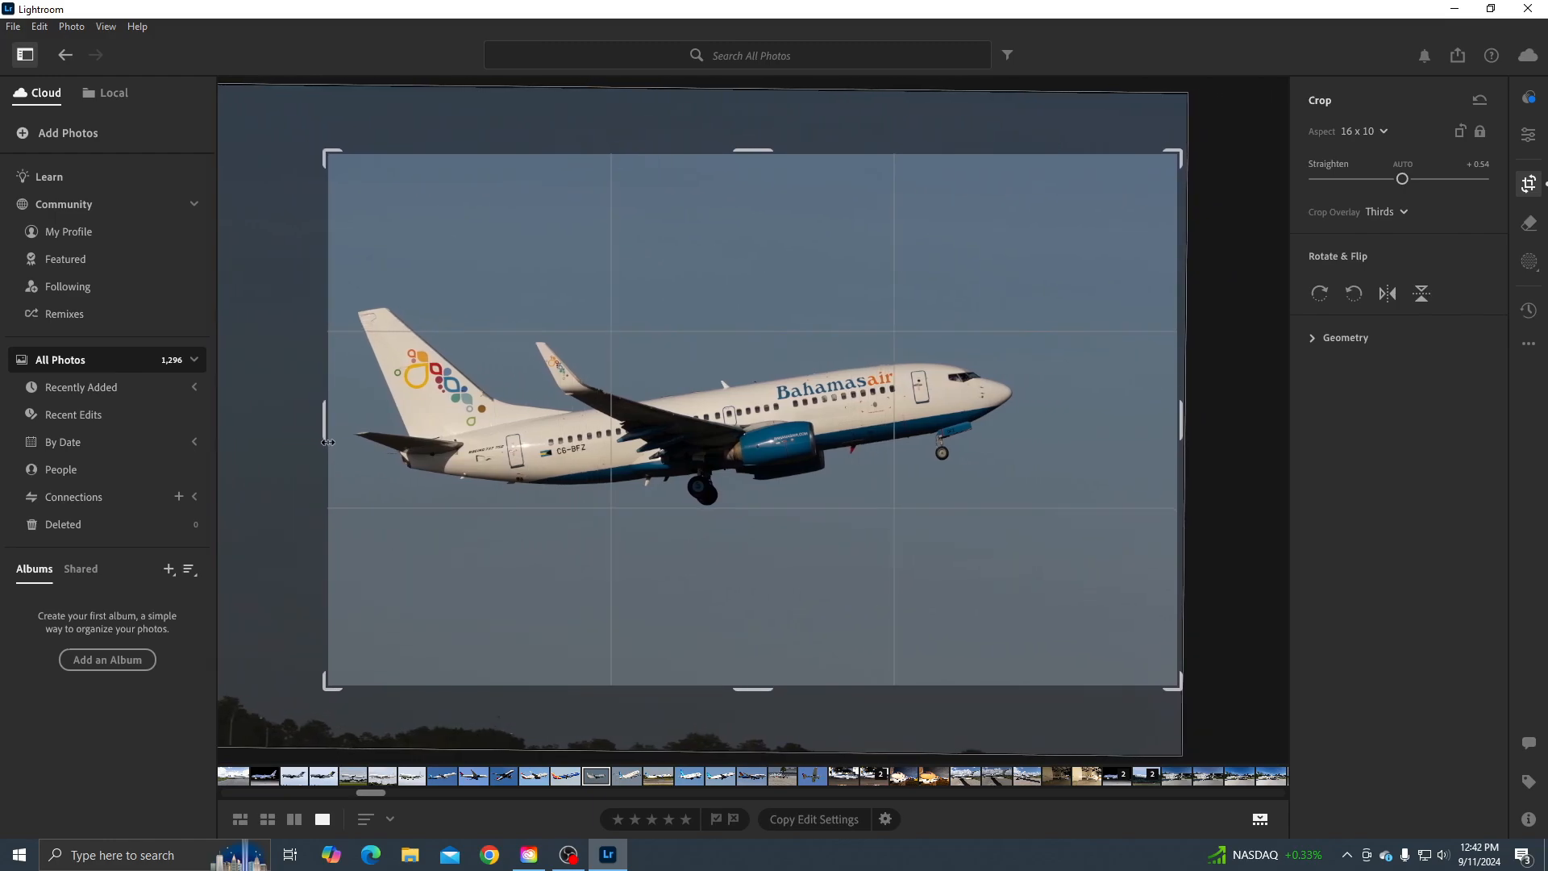
{"action": "left_click_drag", "start_coordinate": [1154, 418], "coordinate": [1092, 429]}
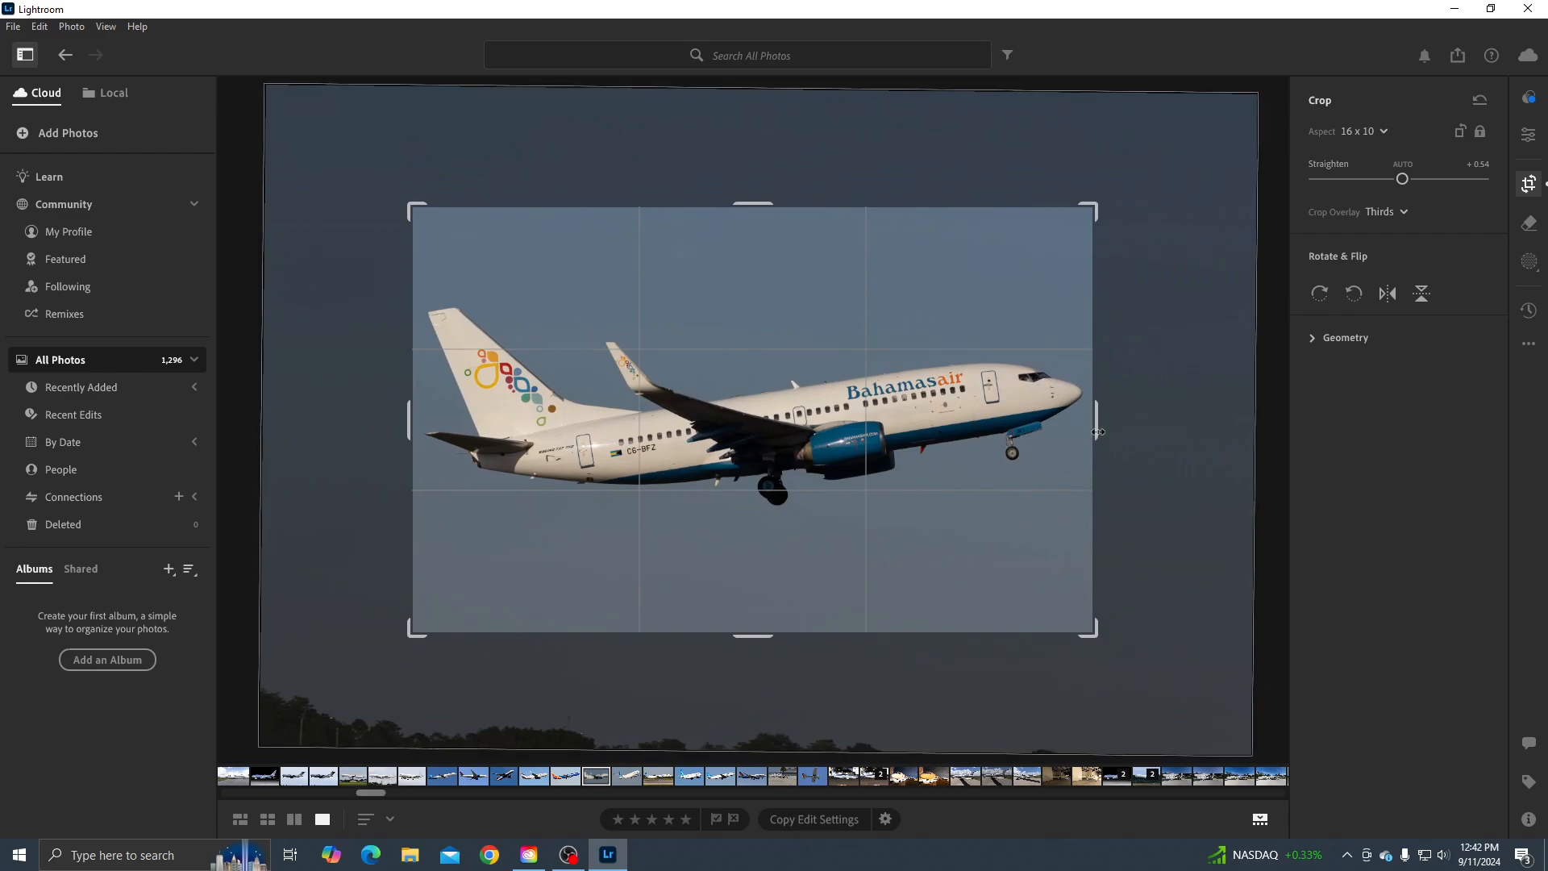
{"action": "left_click_drag", "start_coordinate": [409, 438], "coordinate": [416, 439]}
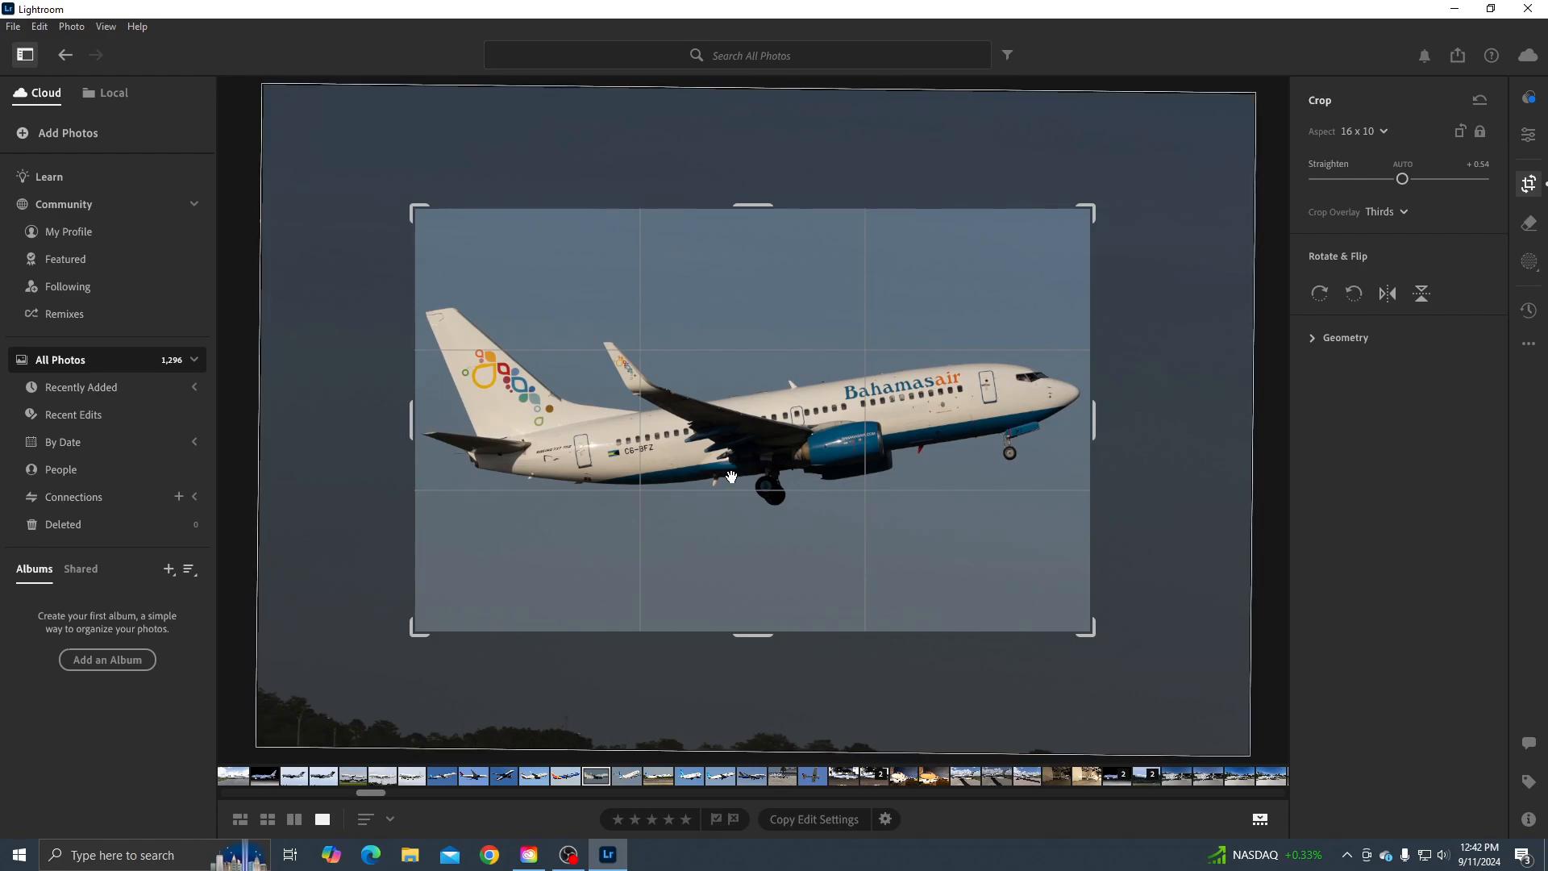
{"action": "left_click_drag", "start_coordinate": [732, 491], "coordinate": [733, 477]}
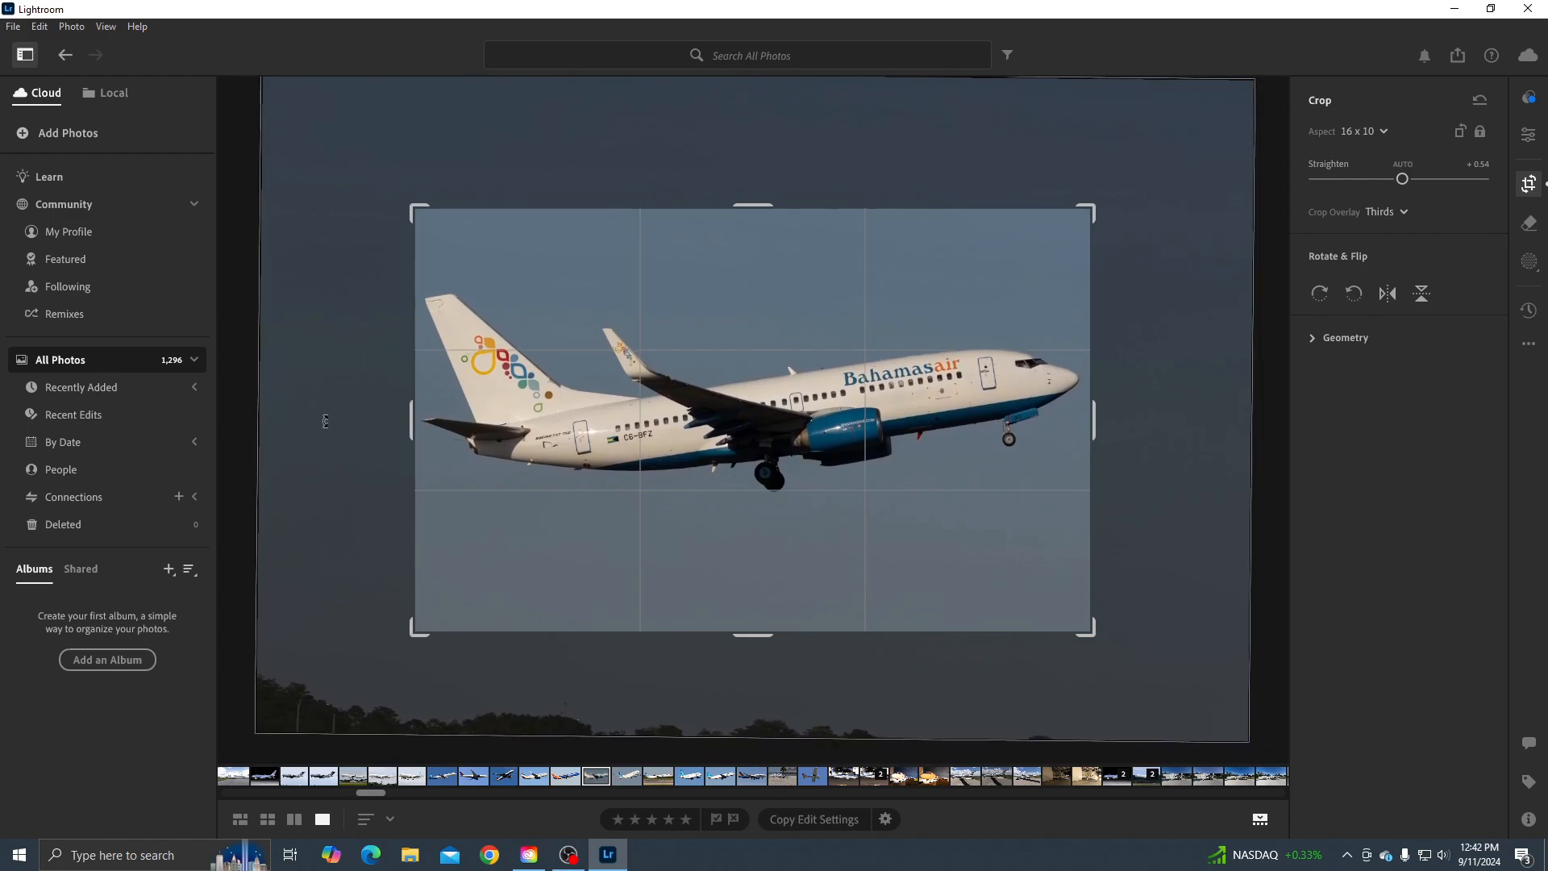
Straighten the photo to +0.42 against the rotation grid and return to the edit settings with the crop applied.
{"action": "left_click_drag", "start_coordinate": [325, 421], "coordinate": [325, 421]}
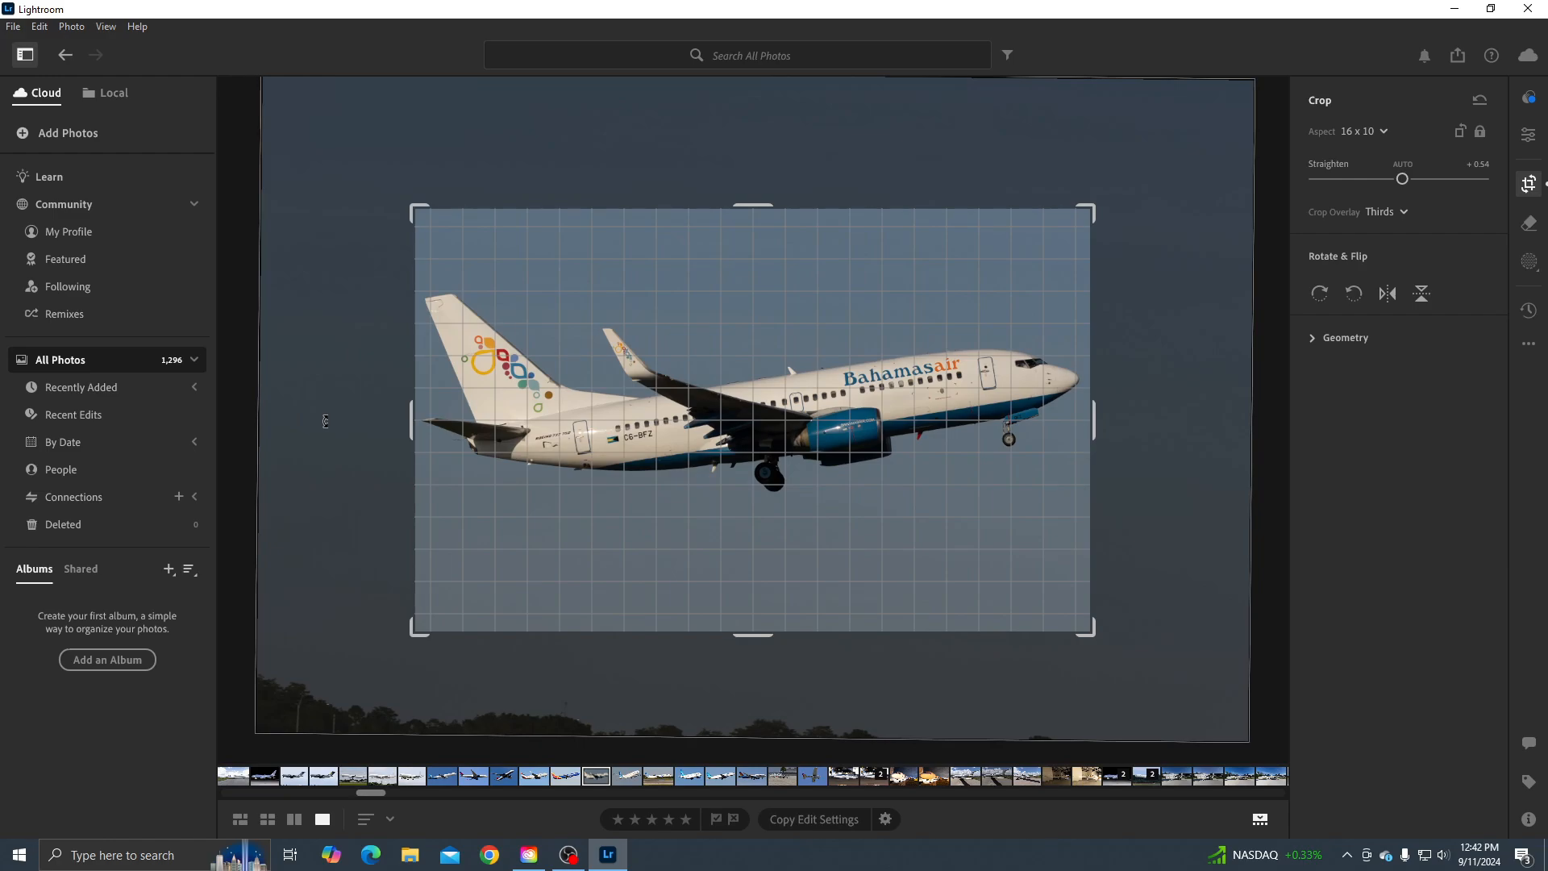
{"action": "left_click_drag", "start_coordinate": [325, 421], "coordinate": [326, 420]}
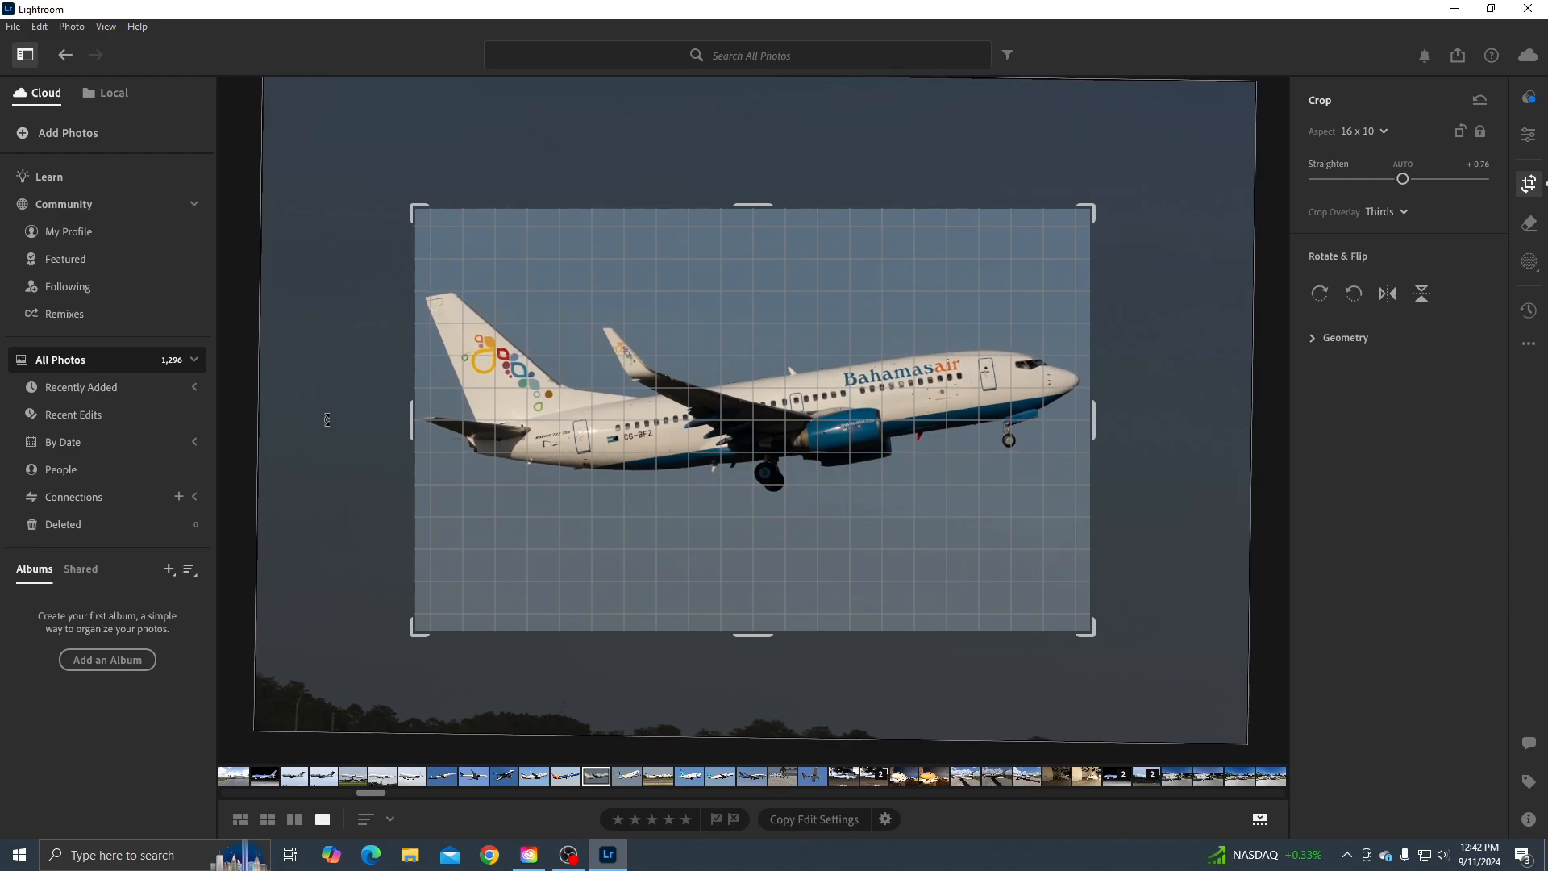
{"action": "left_click_drag", "start_coordinate": [326, 419], "coordinate": [339, 422]}
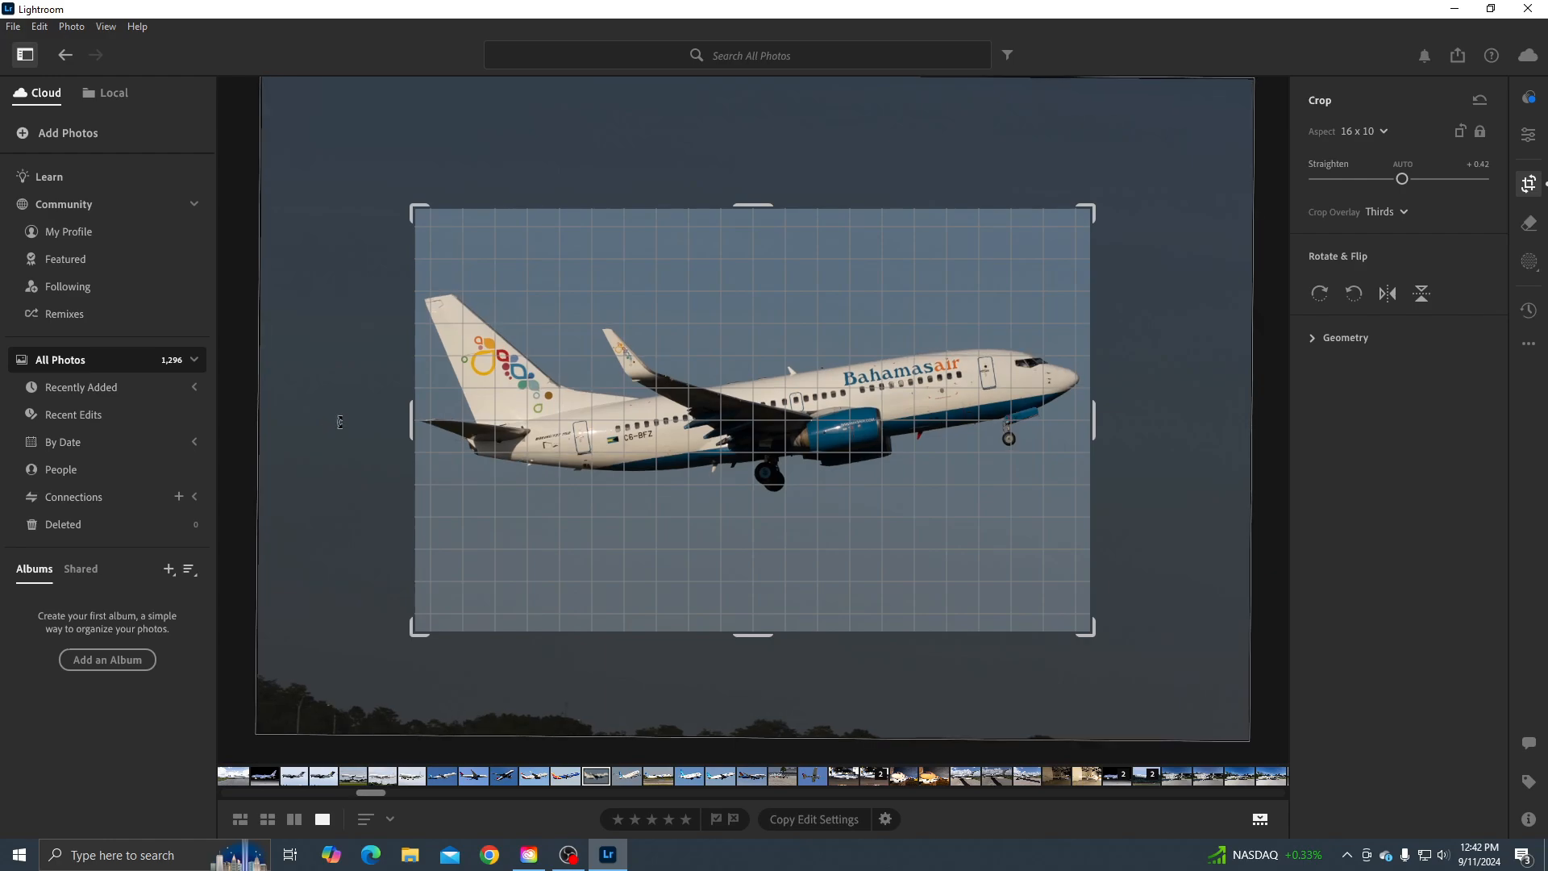
{"action": "left_click_drag", "start_coordinate": [340, 422], "coordinate": [339, 421]}
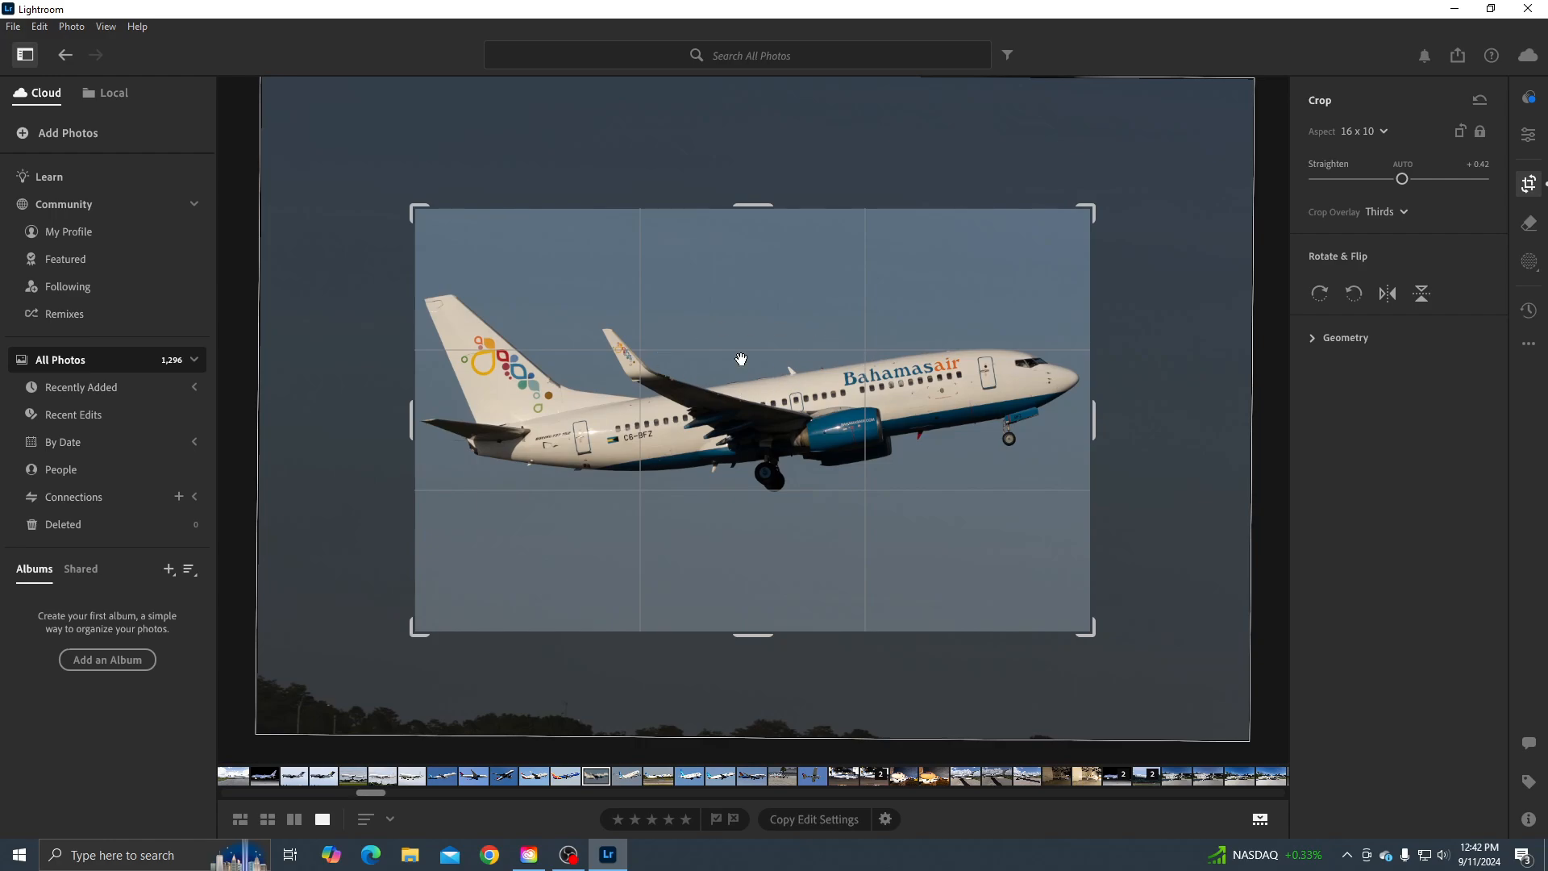
{"action": "left_click", "coordinate": [1528, 135]}
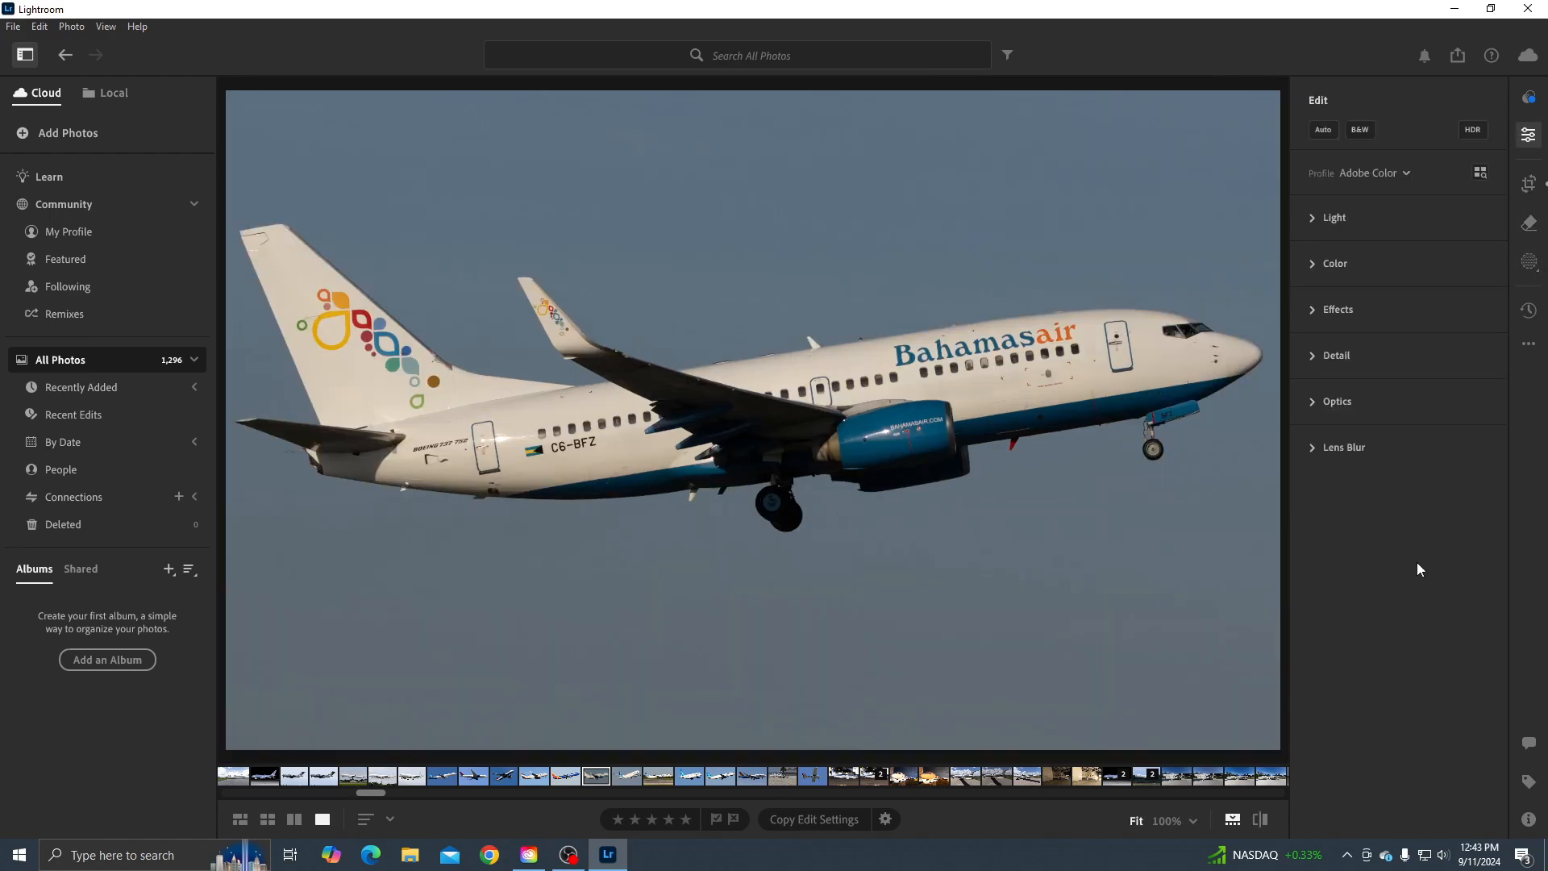
Set Sharpening to 150 and inspect the rear fuselage at 100% zoom.
{"action": "left_click", "coordinate": [1339, 357]}
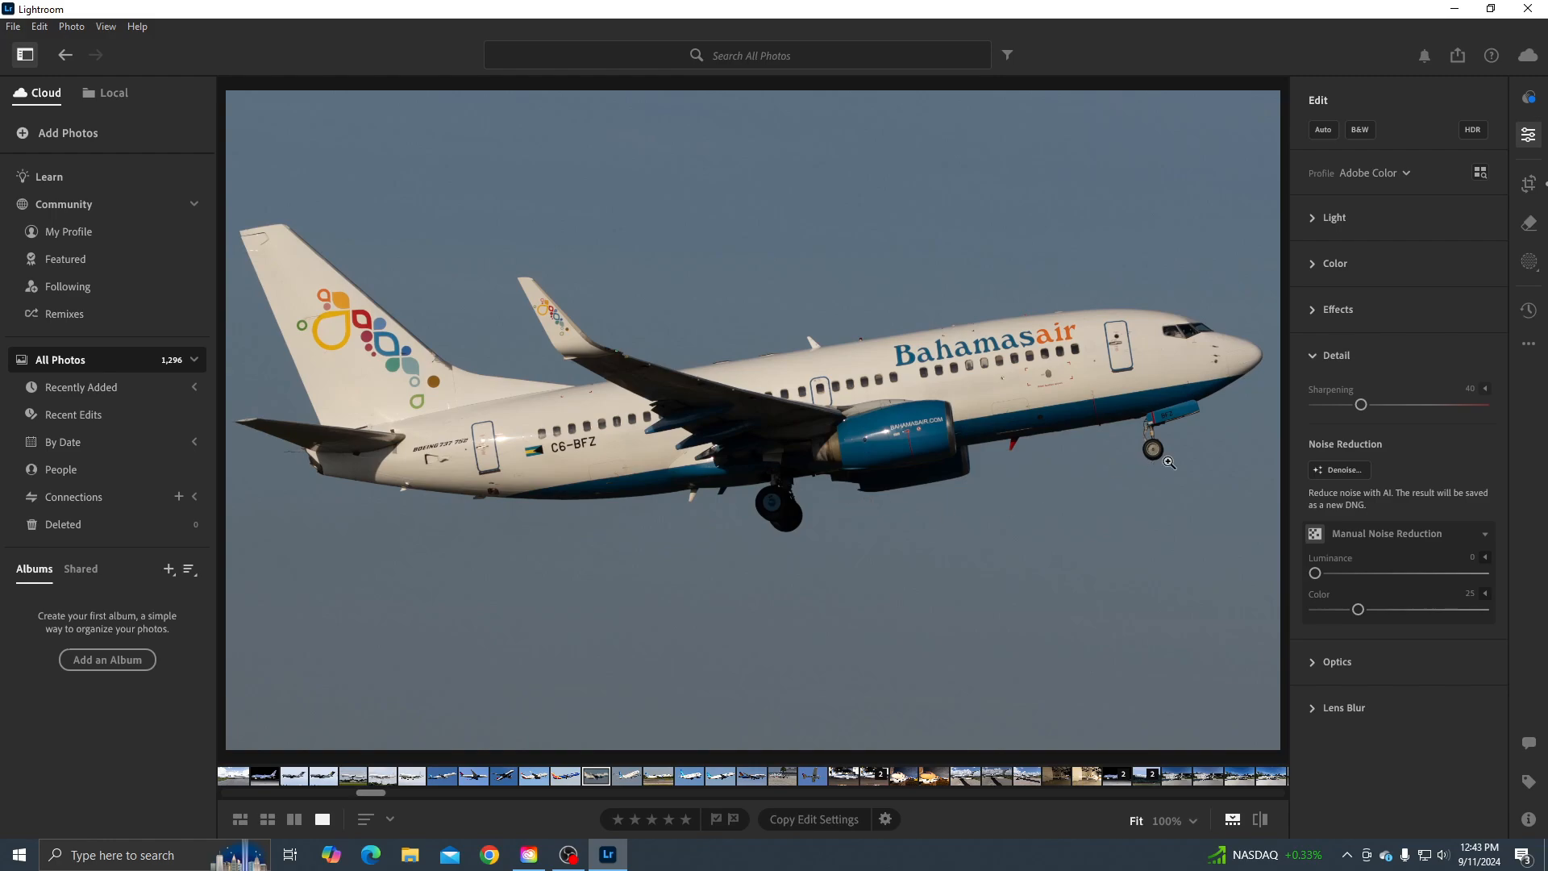
{"action": "left_click_drag", "start_coordinate": [1361, 404], "coordinate": [1488, 405]}
{"action": "left_click", "coordinate": [500, 448]}
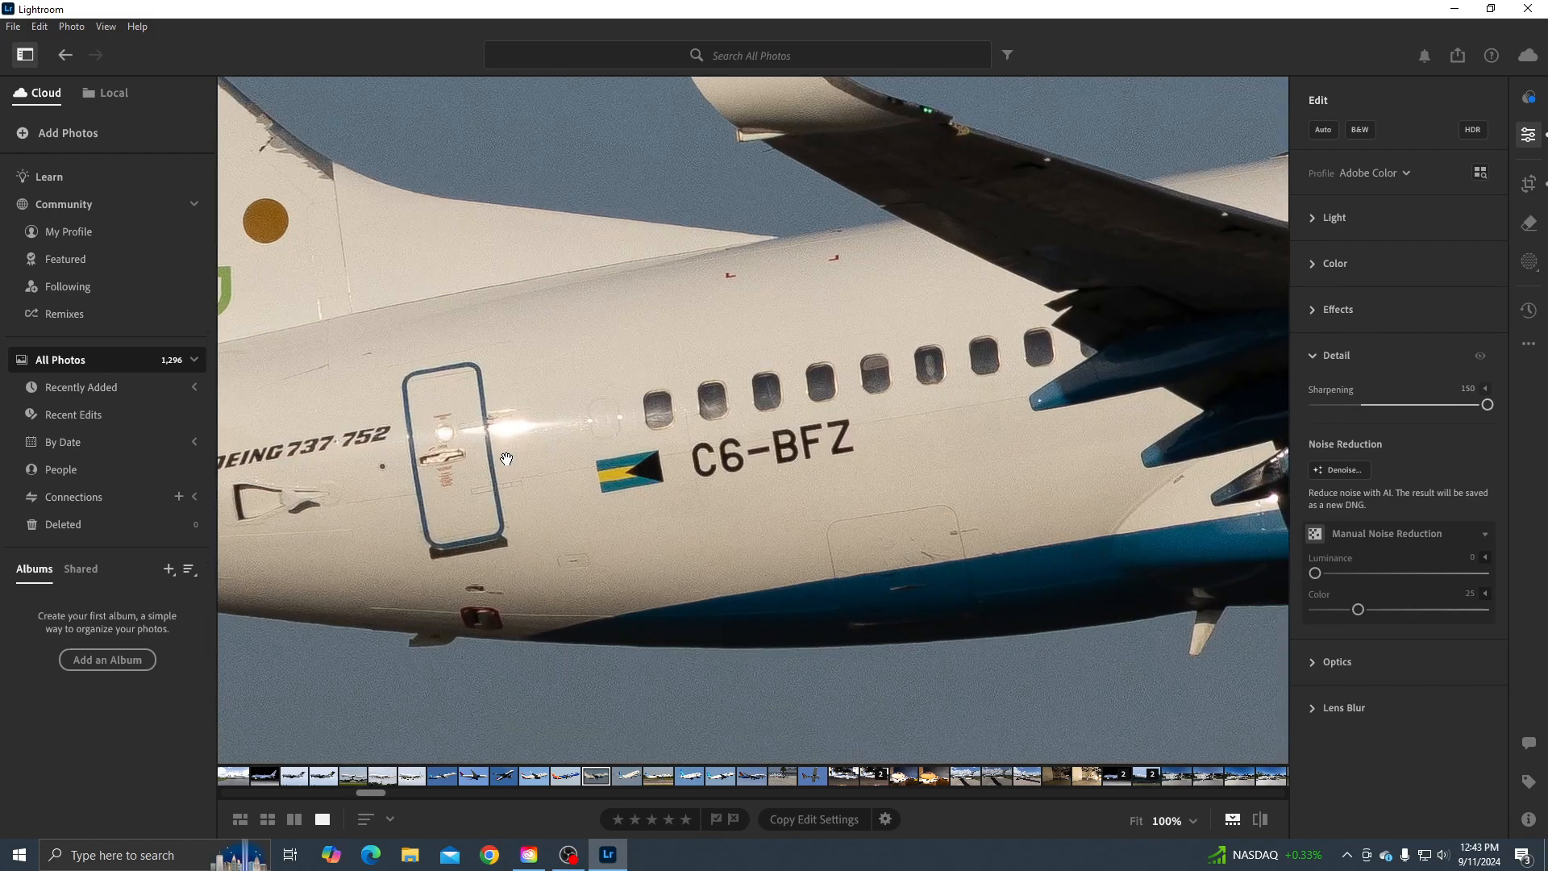
{"action": "left_click_drag", "start_coordinate": [505, 464], "coordinate": [818, 456]}
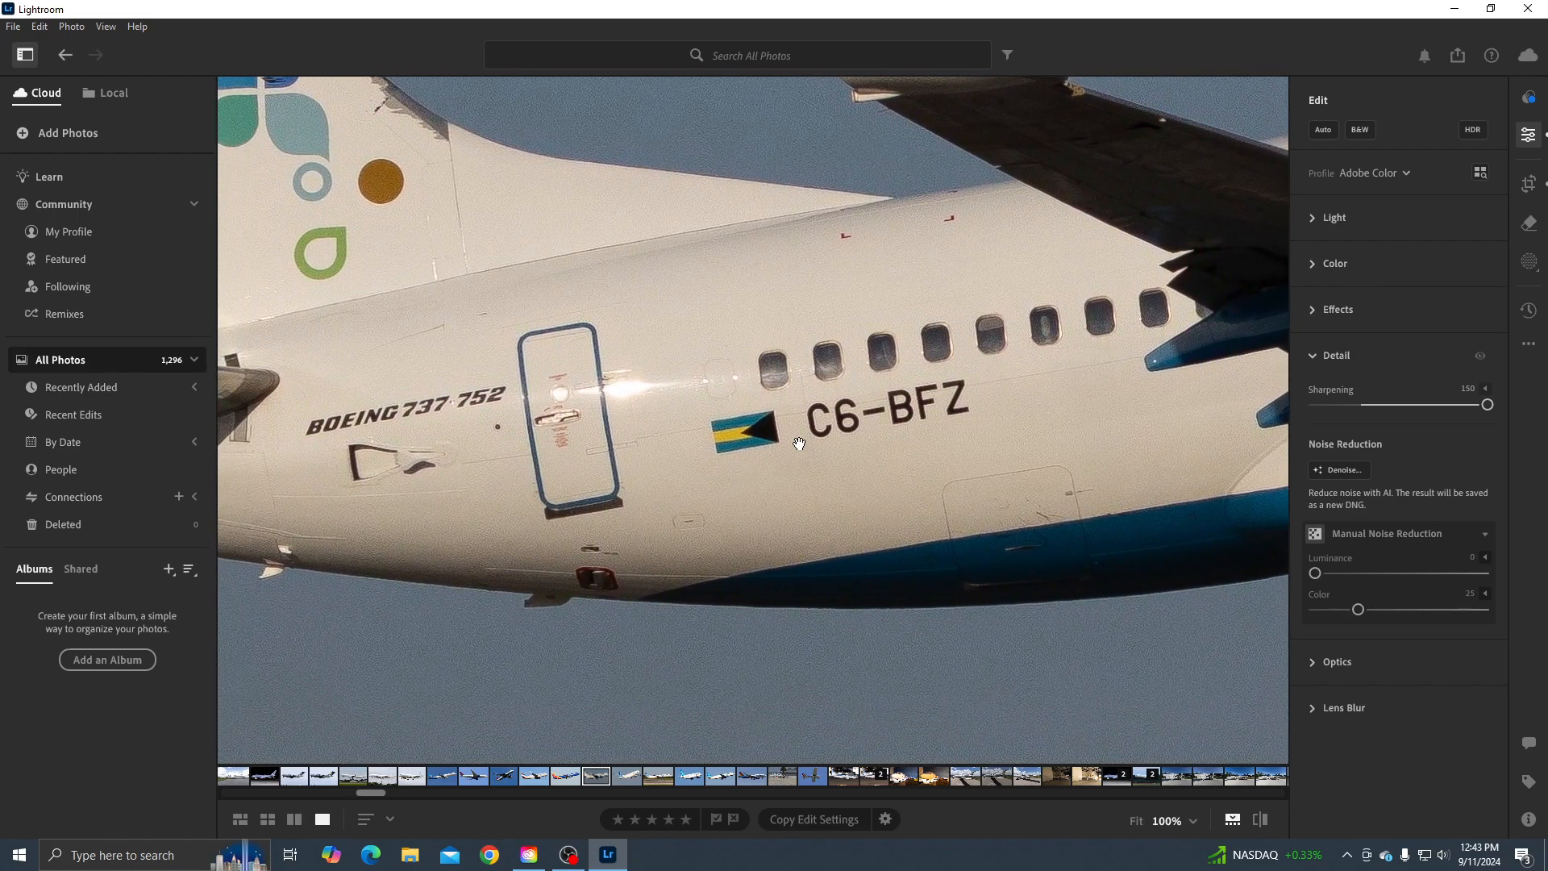
{"action": "left_click_drag", "start_coordinate": [1044, 492], "coordinate": [1093, 504]}
Set manual Luminance noise reduction to 20 and check the tail area before returning to the full view.
{"action": "left_click_drag", "start_coordinate": [1316, 573], "coordinate": [1351, 574]}
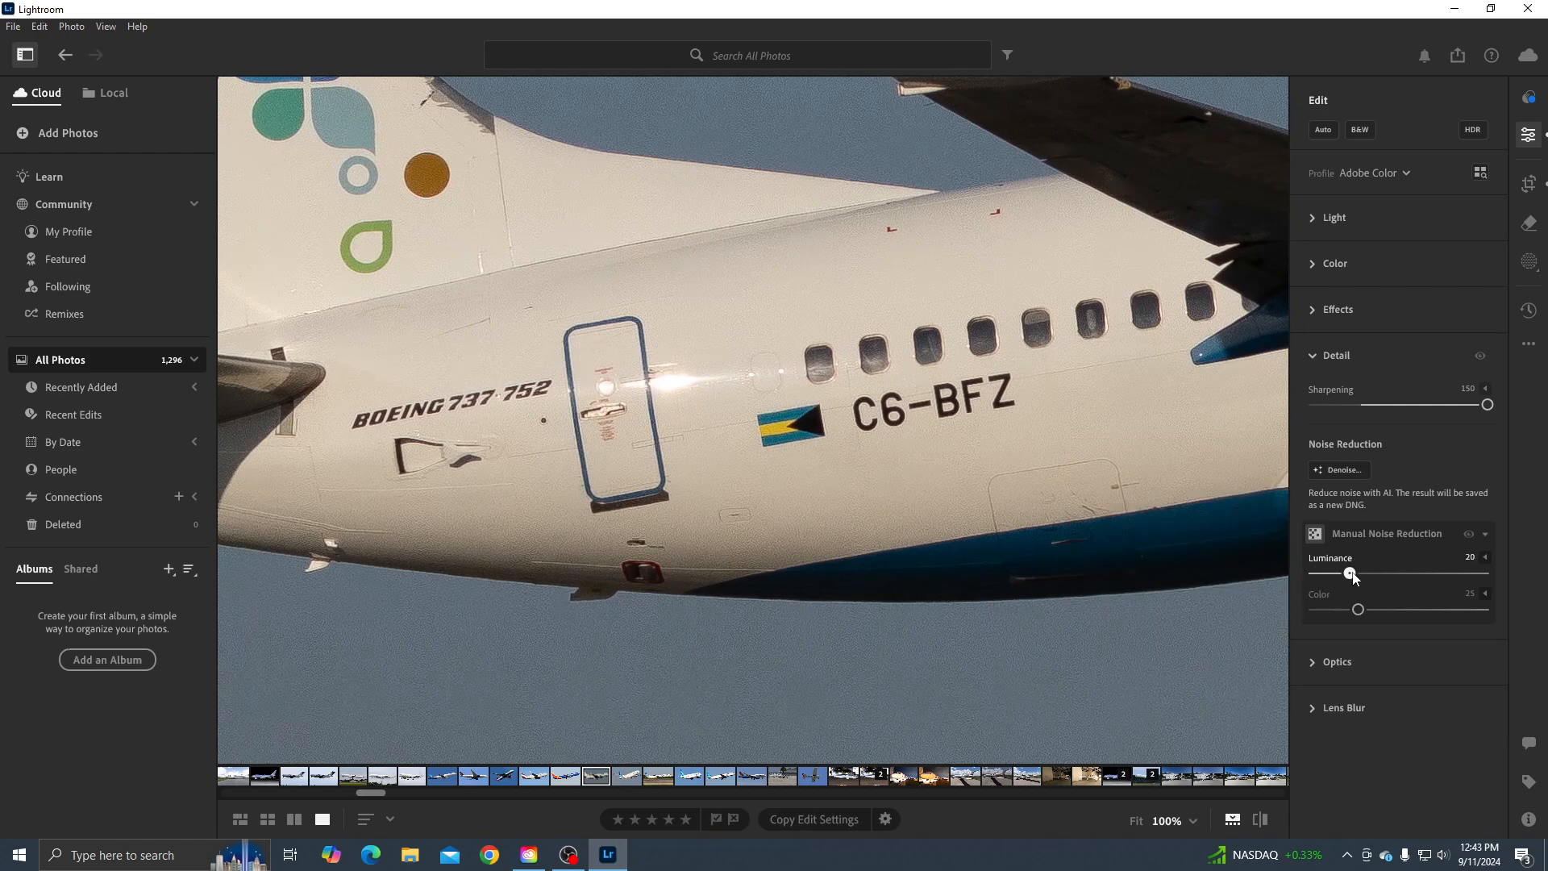
{"action": "left_click_drag", "start_coordinate": [1008, 549], "coordinate": [1069, 520]}
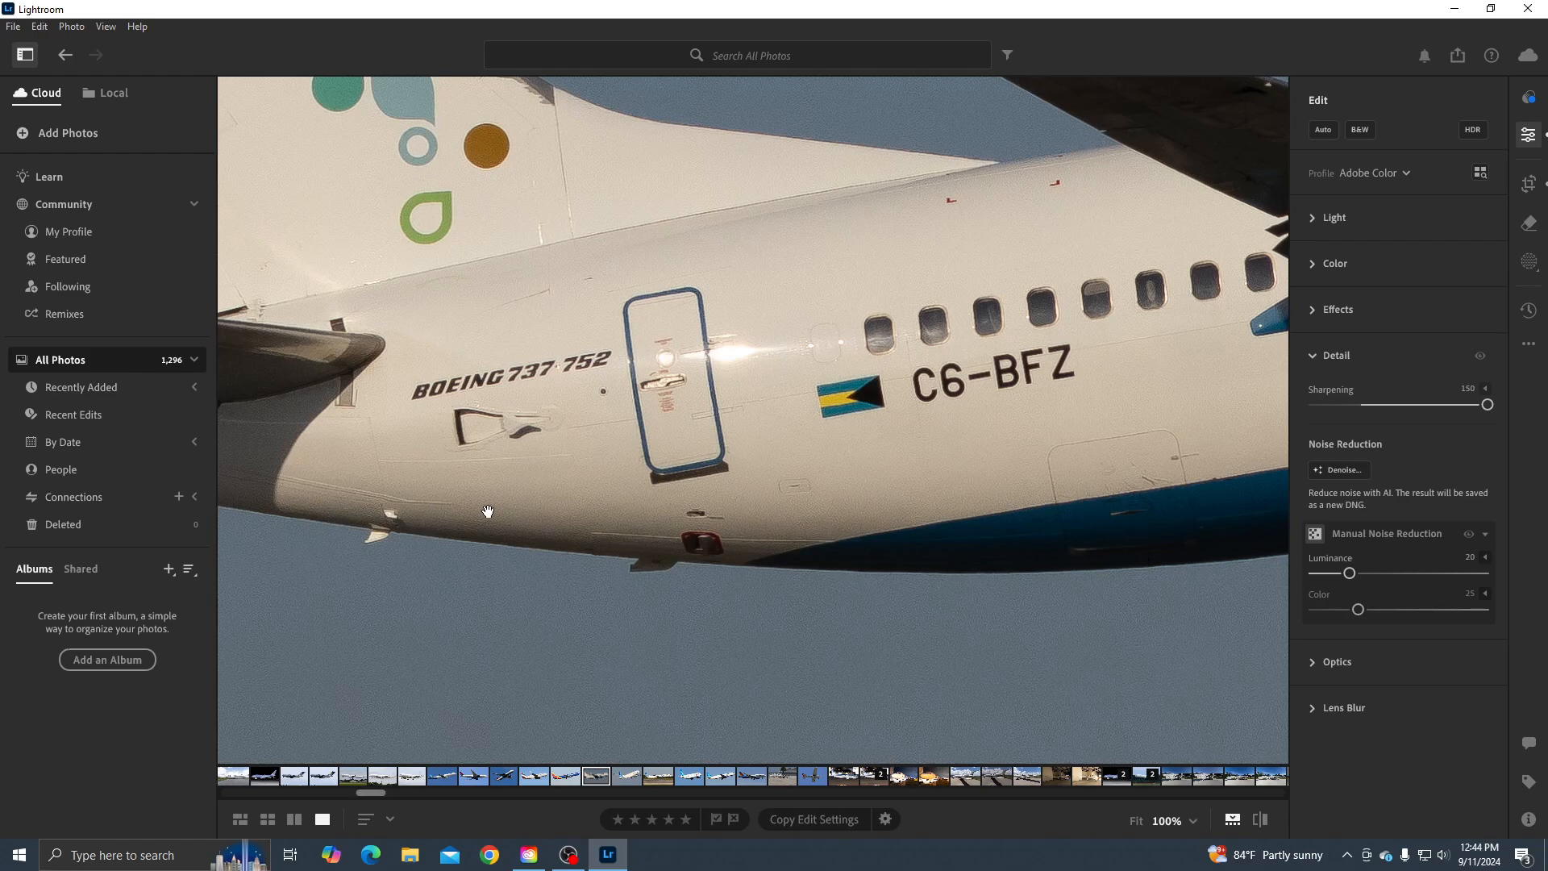
{"action": "left_click_drag", "start_coordinate": [562, 452], "coordinate": [857, 440]}
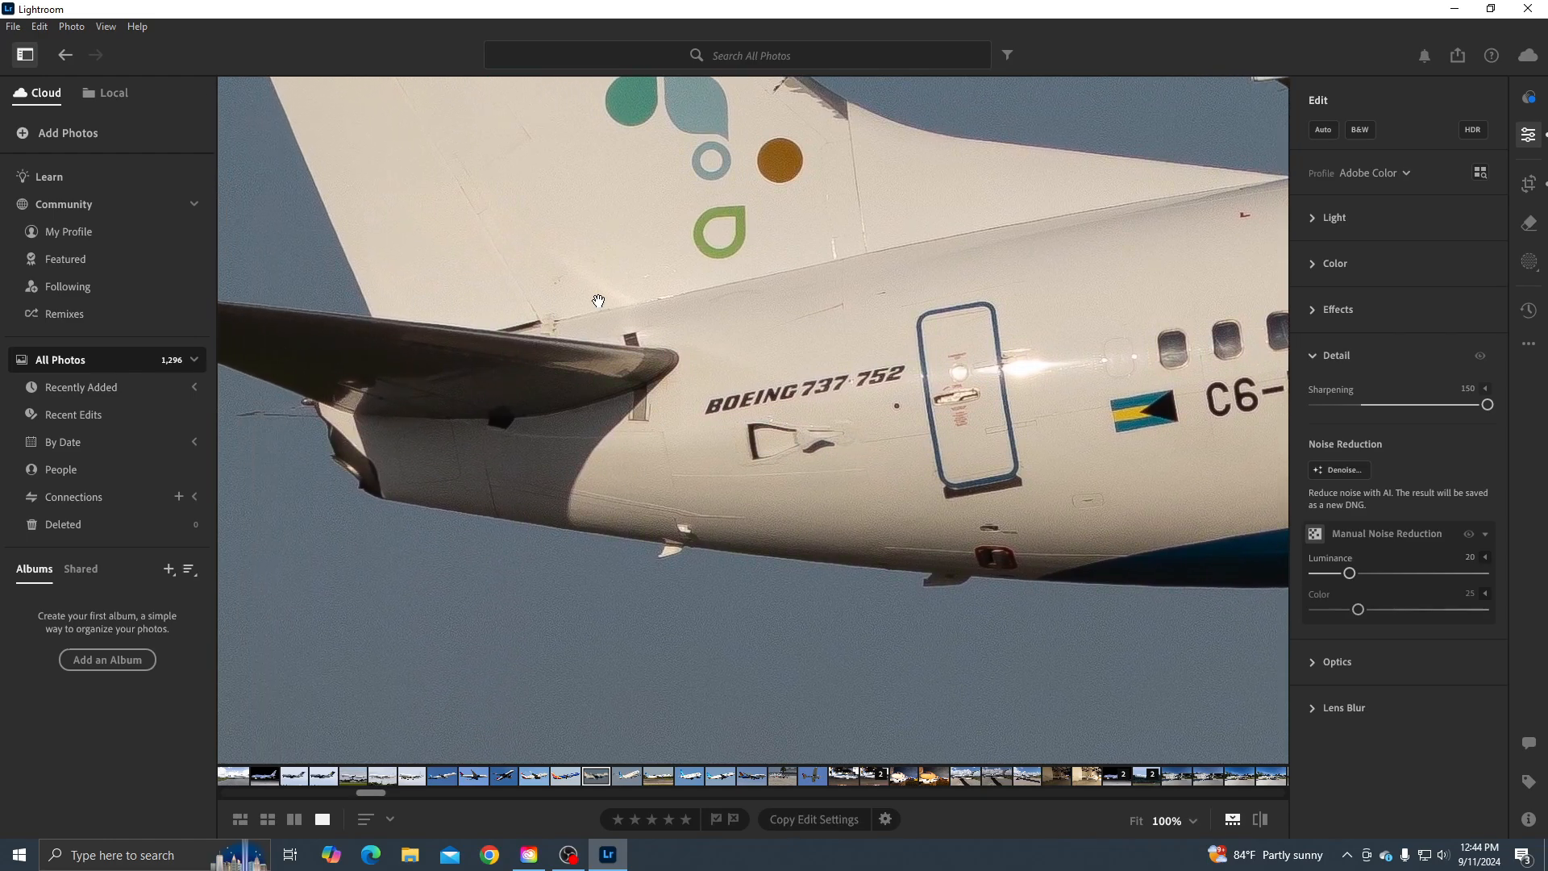
{"action": "left_click", "coordinate": [867, 400]}
{"action": "left_click", "coordinate": [1329, 356]}
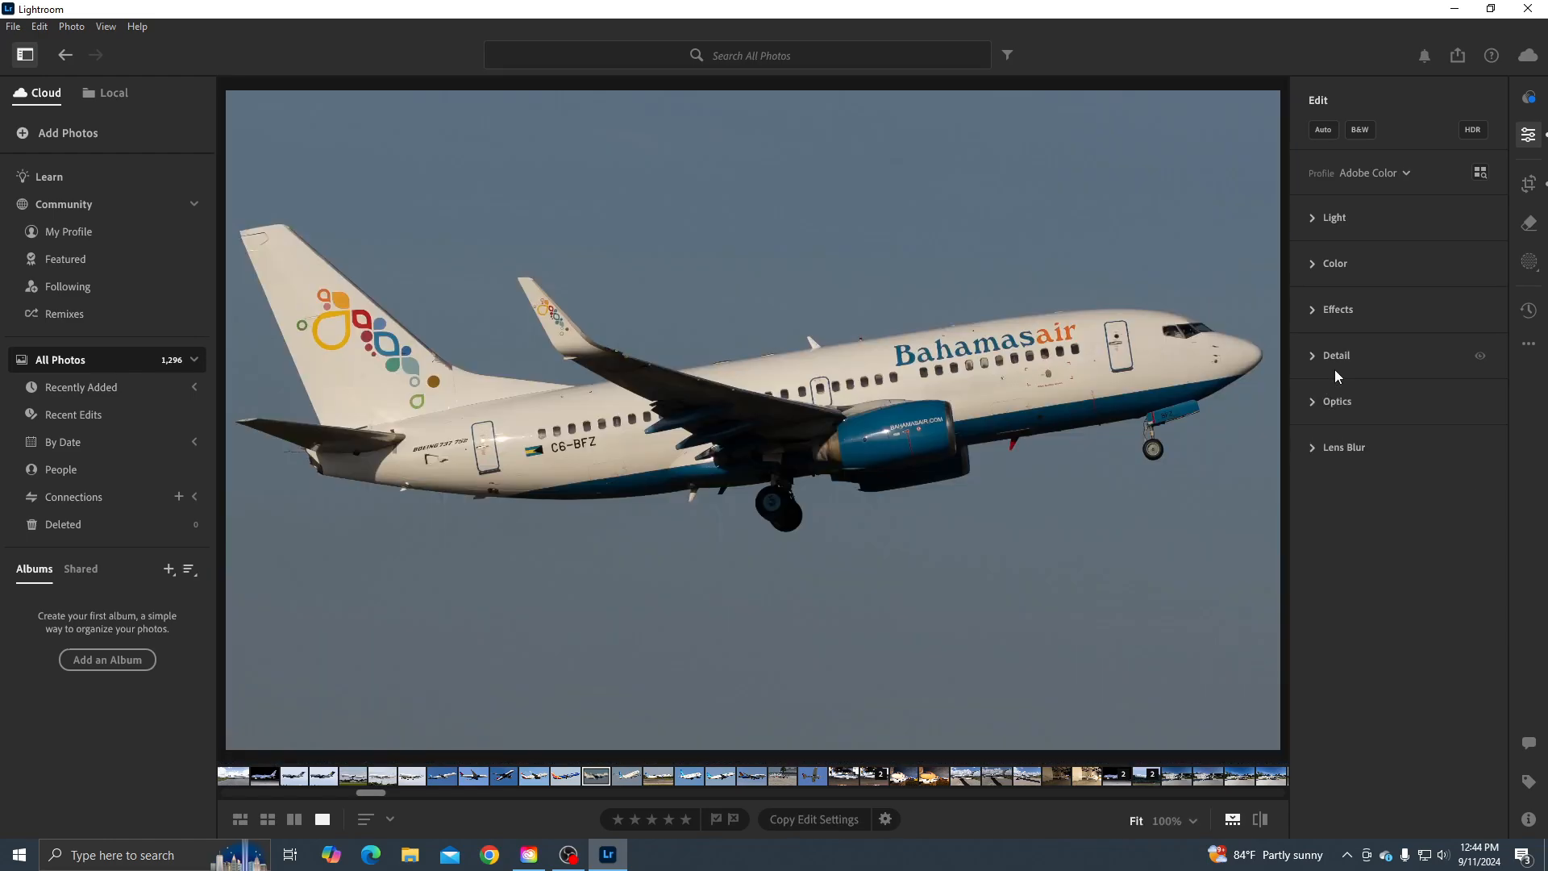
Raise Texture slightly and look over the white balance and color settings.
{"action": "left_click", "coordinate": [1337, 310]}
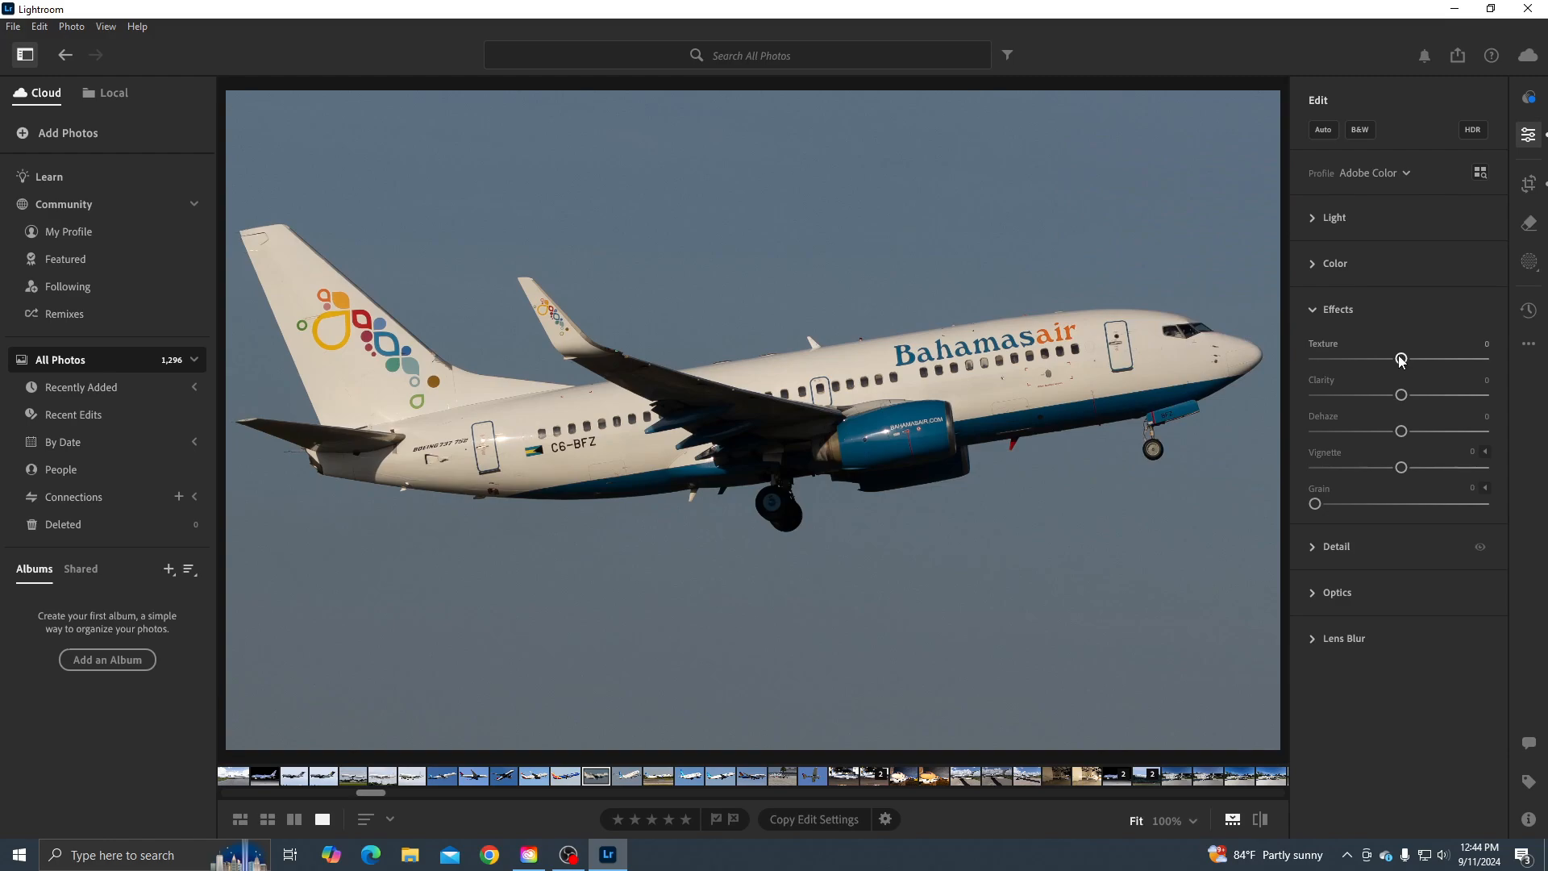
{"action": "left_click_drag", "start_coordinate": [1401, 360], "coordinate": [1406, 360]}
{"action": "left_click", "coordinate": [1355, 266]}
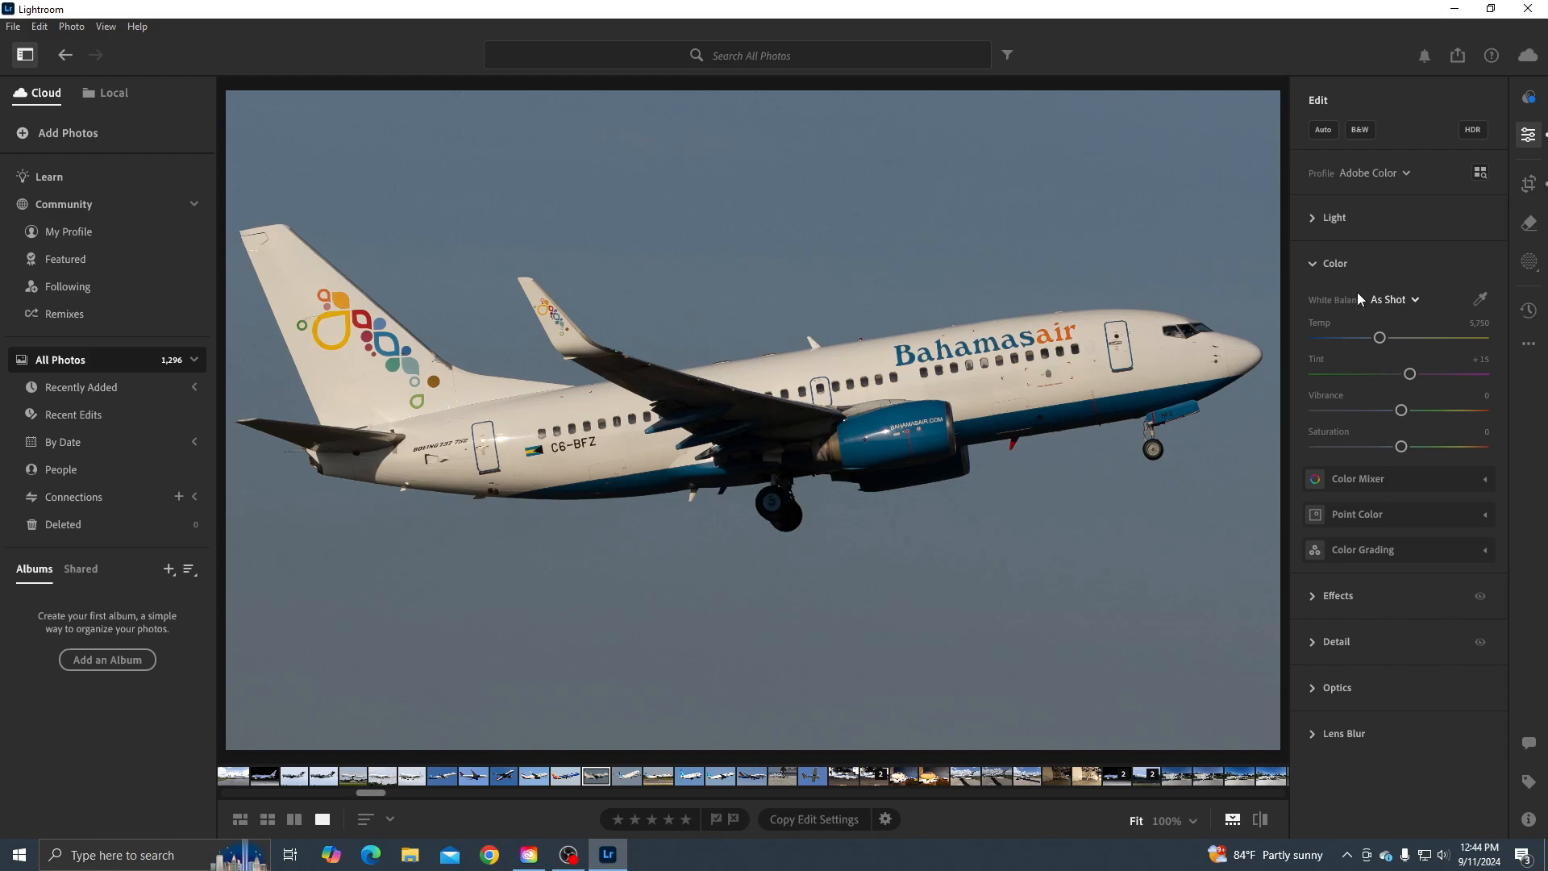
Raise Exposure to +0.75 and show the histogram.
{"action": "left_click", "coordinate": [1334, 218]}
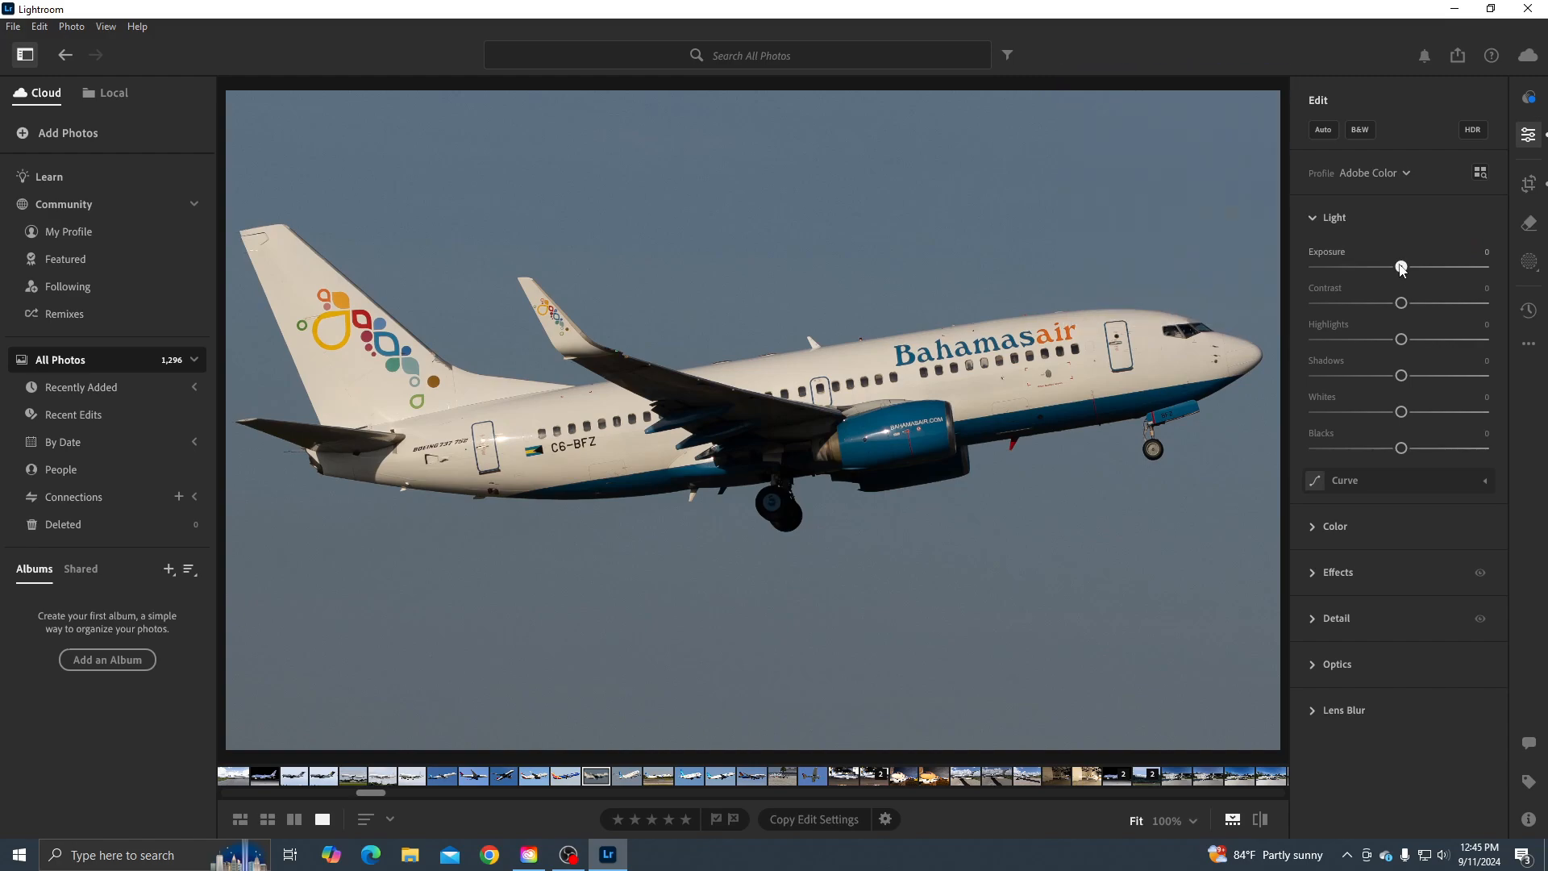
{"action": "left_click_drag", "start_coordinate": [1401, 267], "coordinate": [1415, 269]}
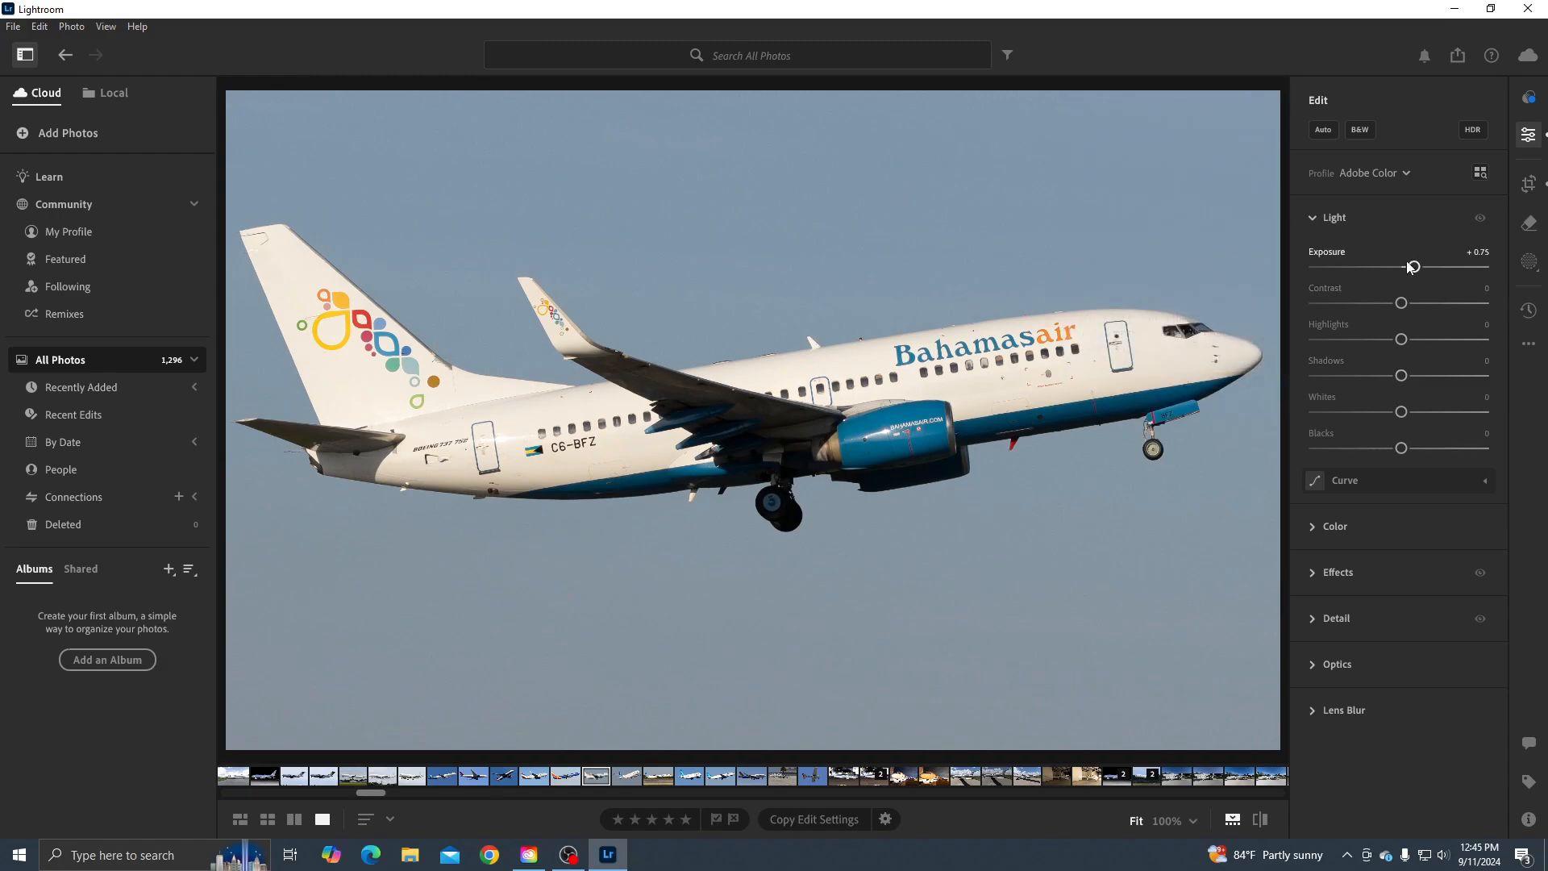
{"action": "key", "text": "ctrl+0"}
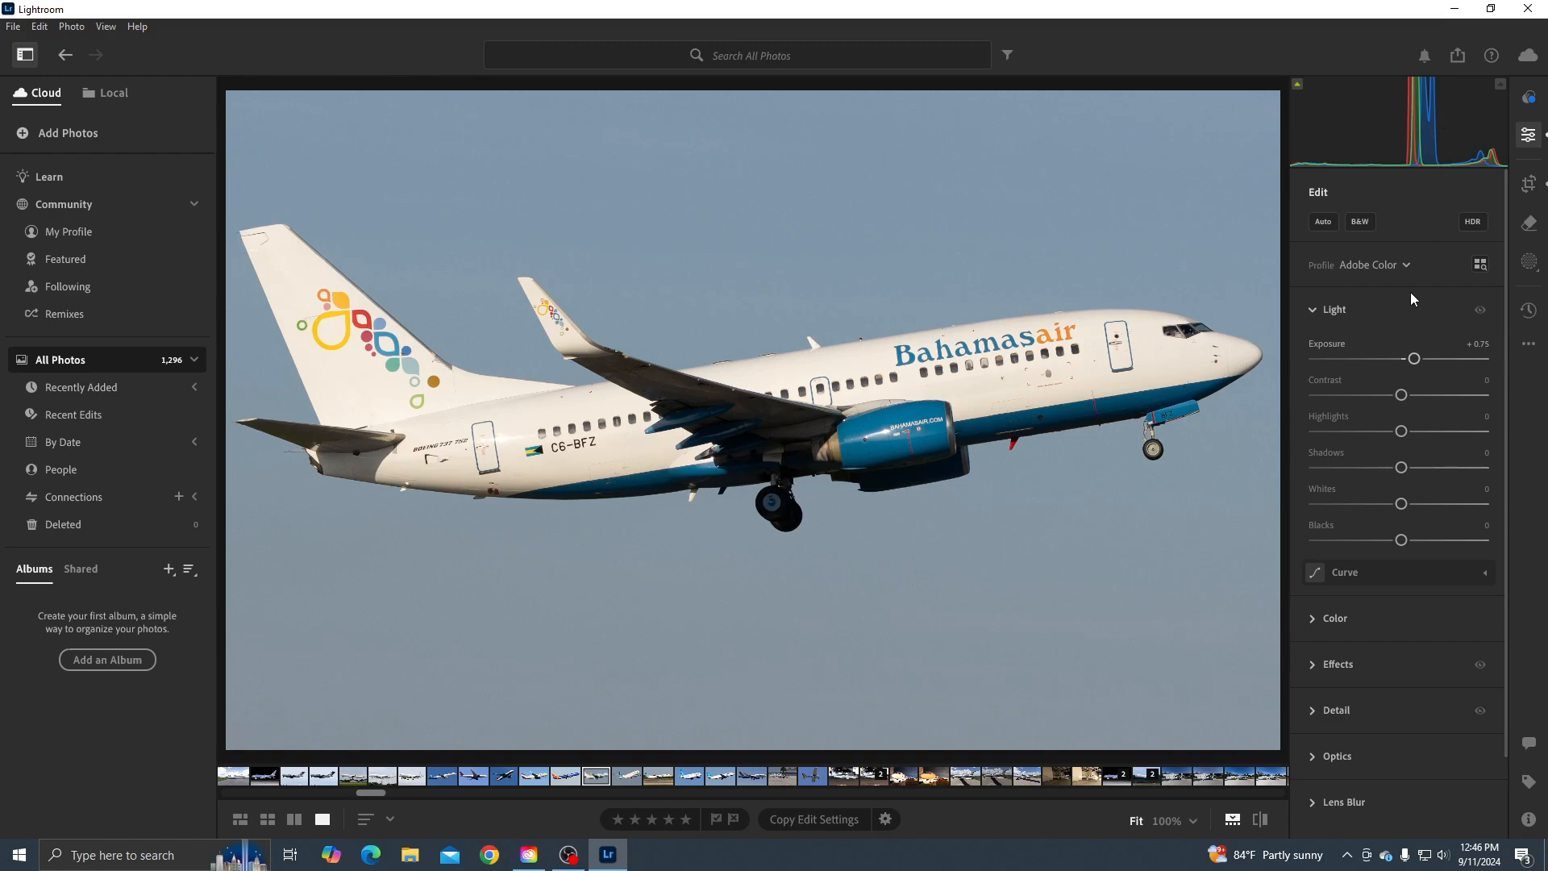
Set Whites to +36 and Contrast to -13, and lower Blacks slightly until the histogram's shadow clipping clears.
{"action": "left_click_drag", "start_coordinate": [1401, 505], "coordinate": [1435, 509]}
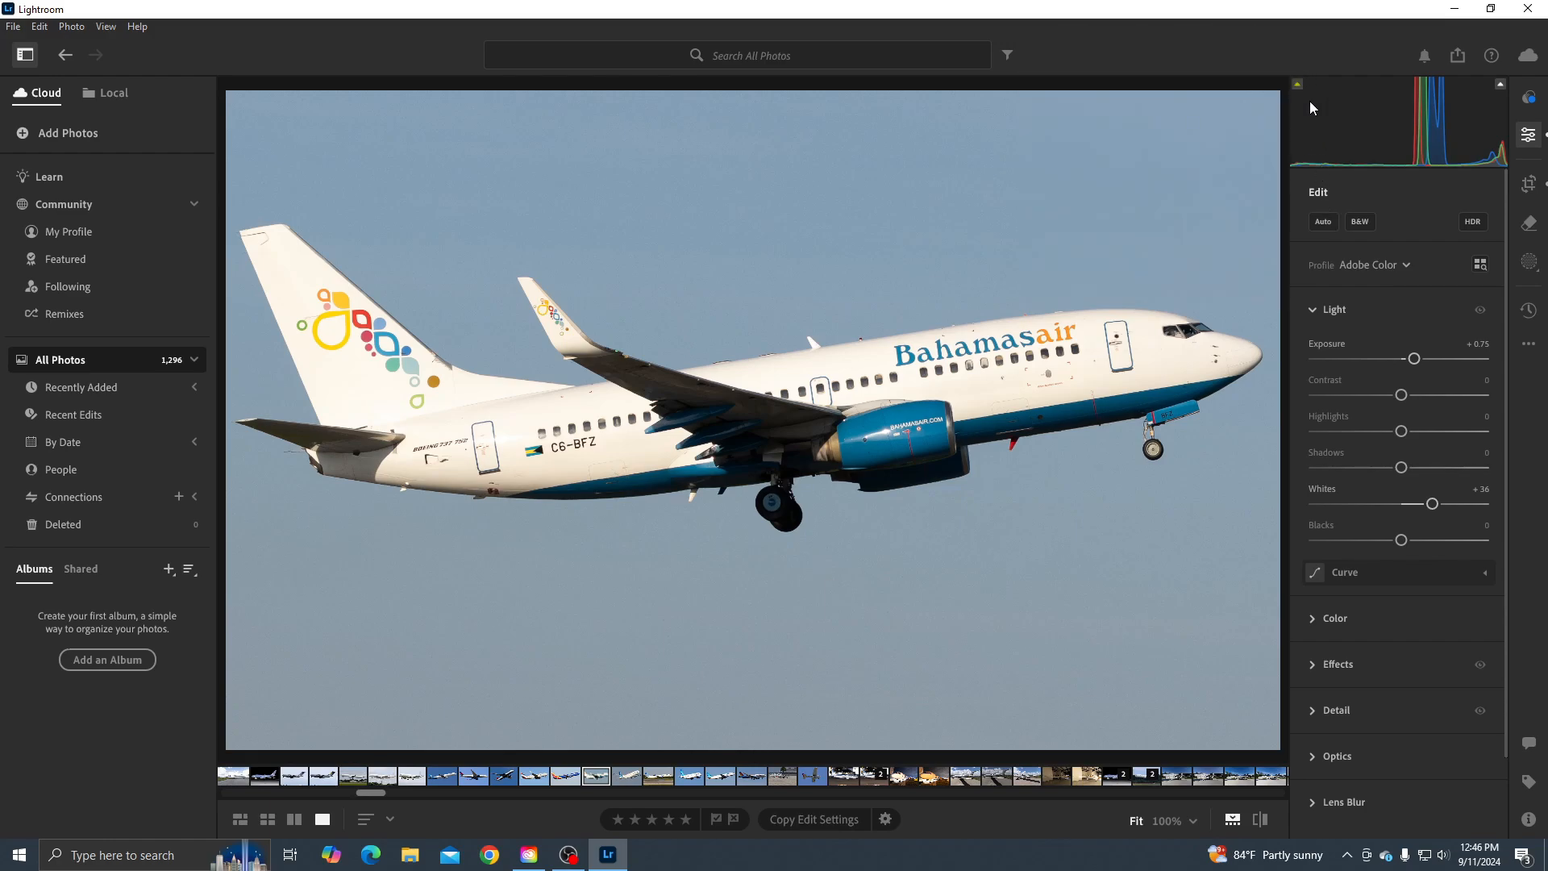
{"action": "left_click_drag", "start_coordinate": [1403, 541], "coordinate": [1400, 542]}
{"action": "left_click_drag", "start_coordinate": [1403, 399], "coordinate": [1389, 400]}
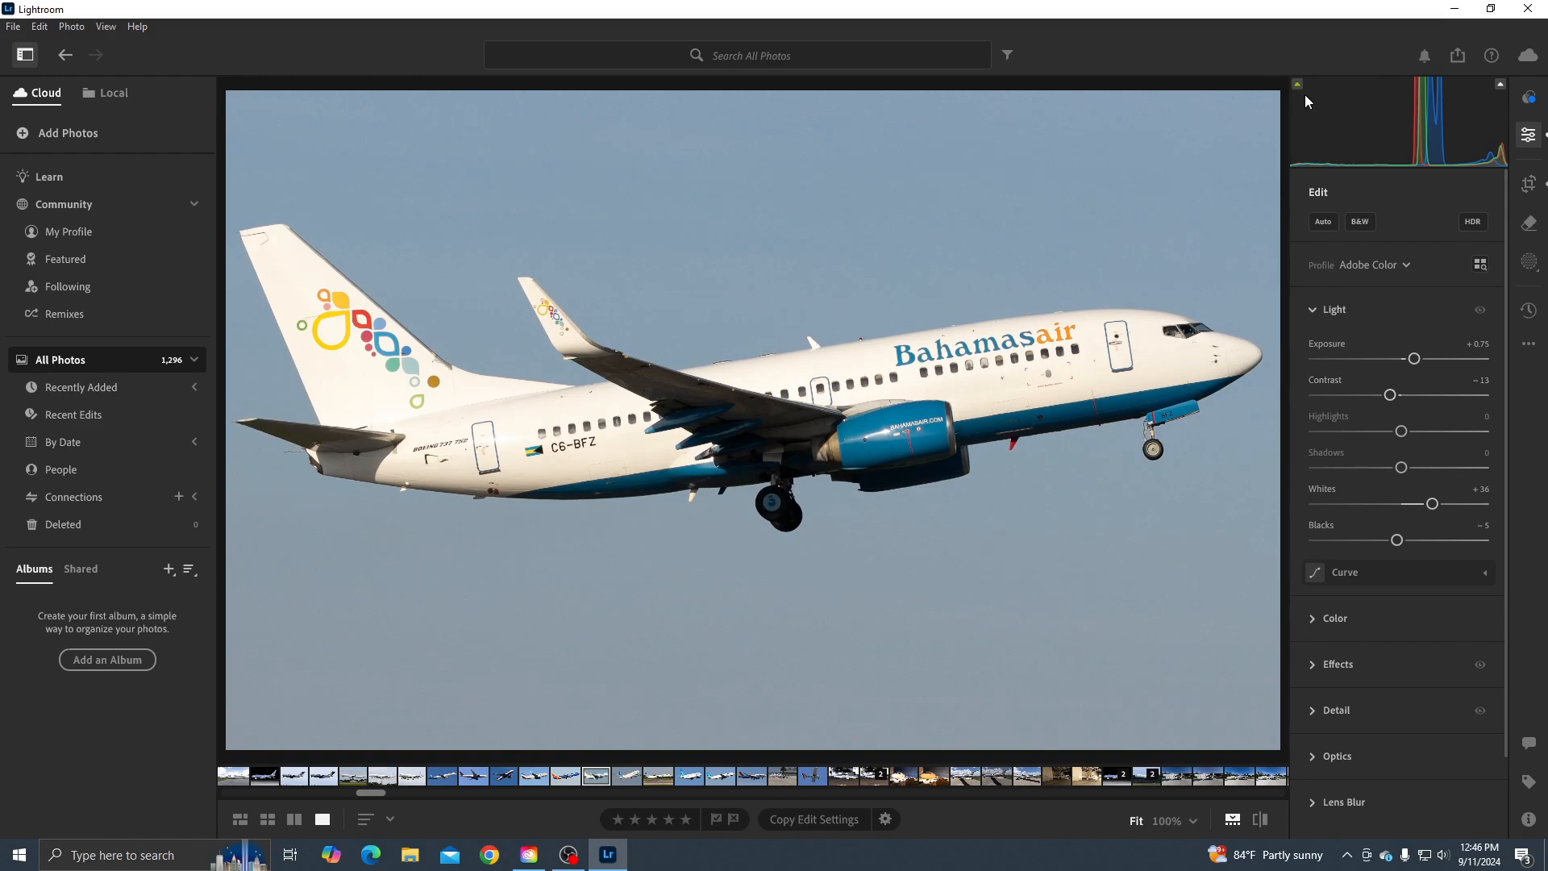
{"action": "left_click_drag", "start_coordinate": [1398, 540], "coordinate": [1396, 539]}
{"action": "left_click", "coordinate": [1331, 311]}
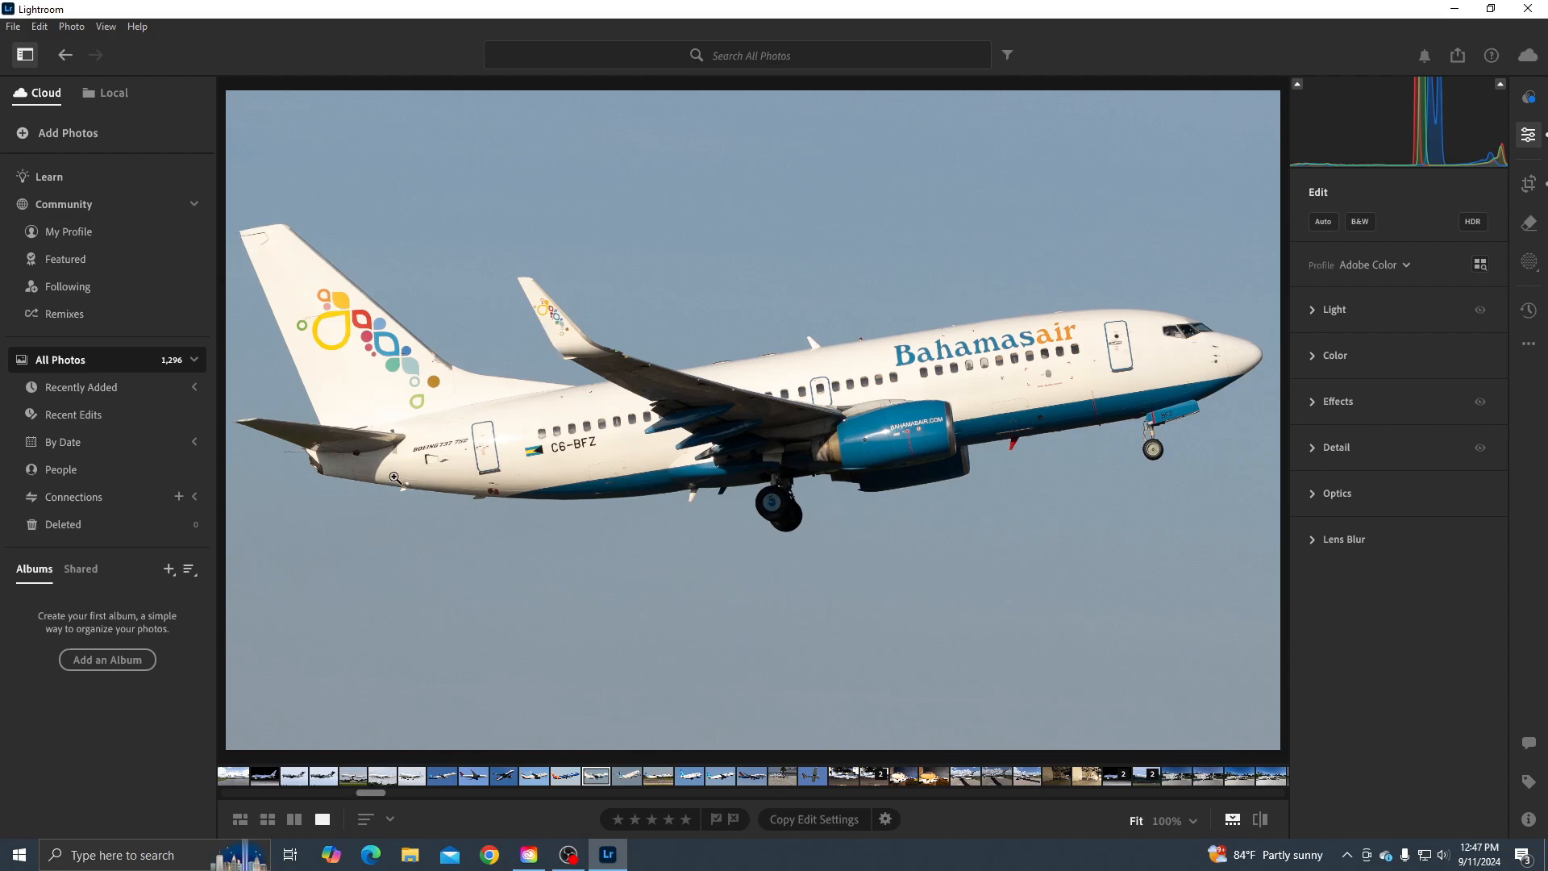
Export the edited photo and add a Sharpen enhancement to 5M5A6217.jpg in Photo AI.
{"action": "key", "text": "ctrl+shift+e"}
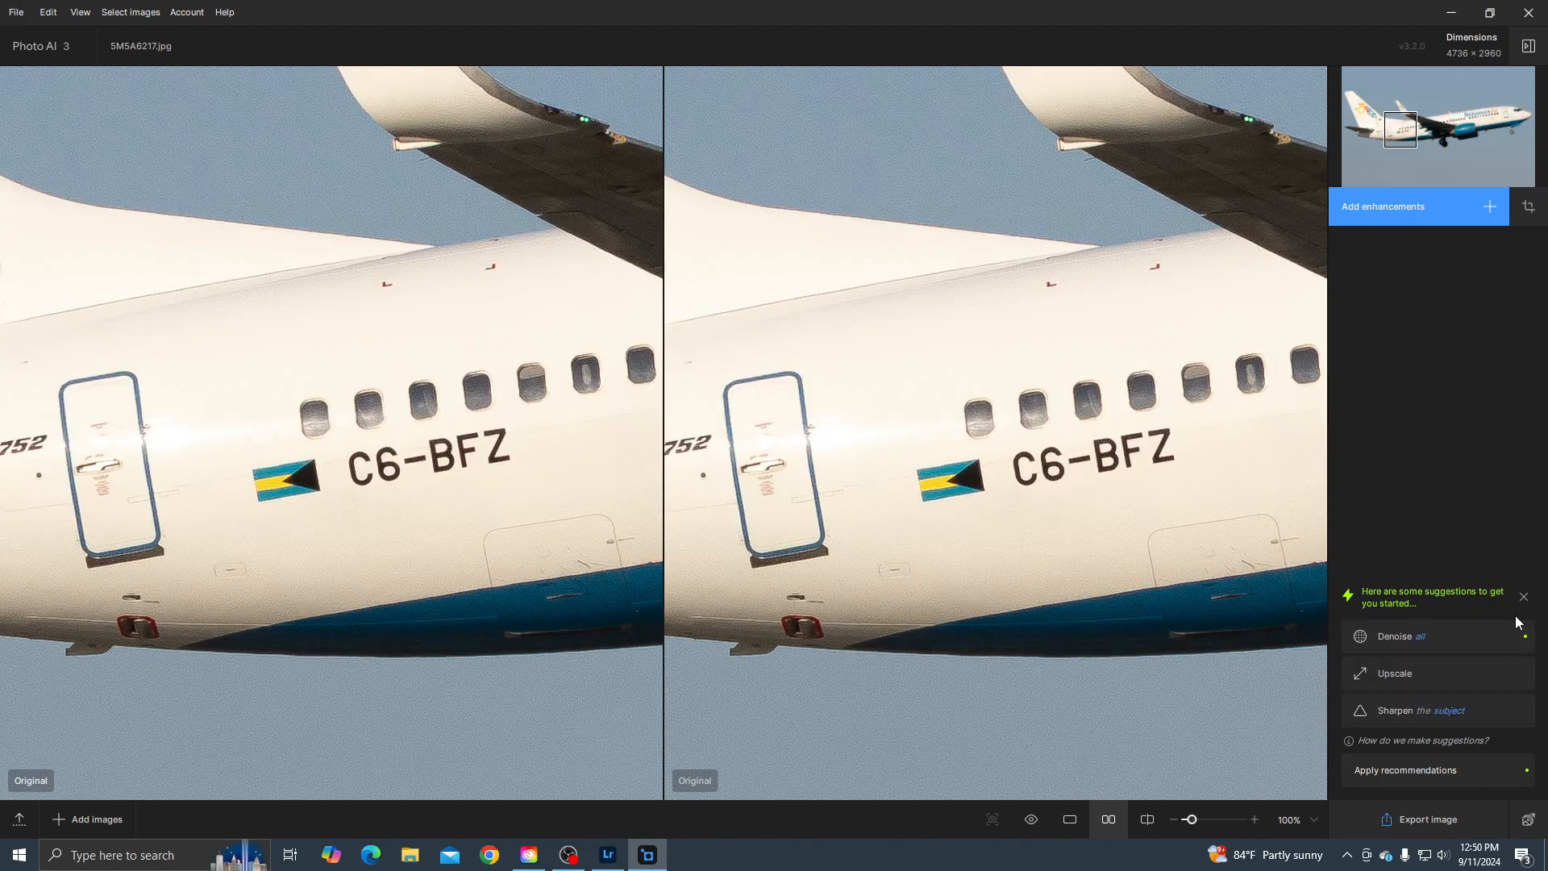
{"action": "left_click", "coordinate": [1523, 597]}
{"action": "left_click", "coordinate": [1443, 208]}
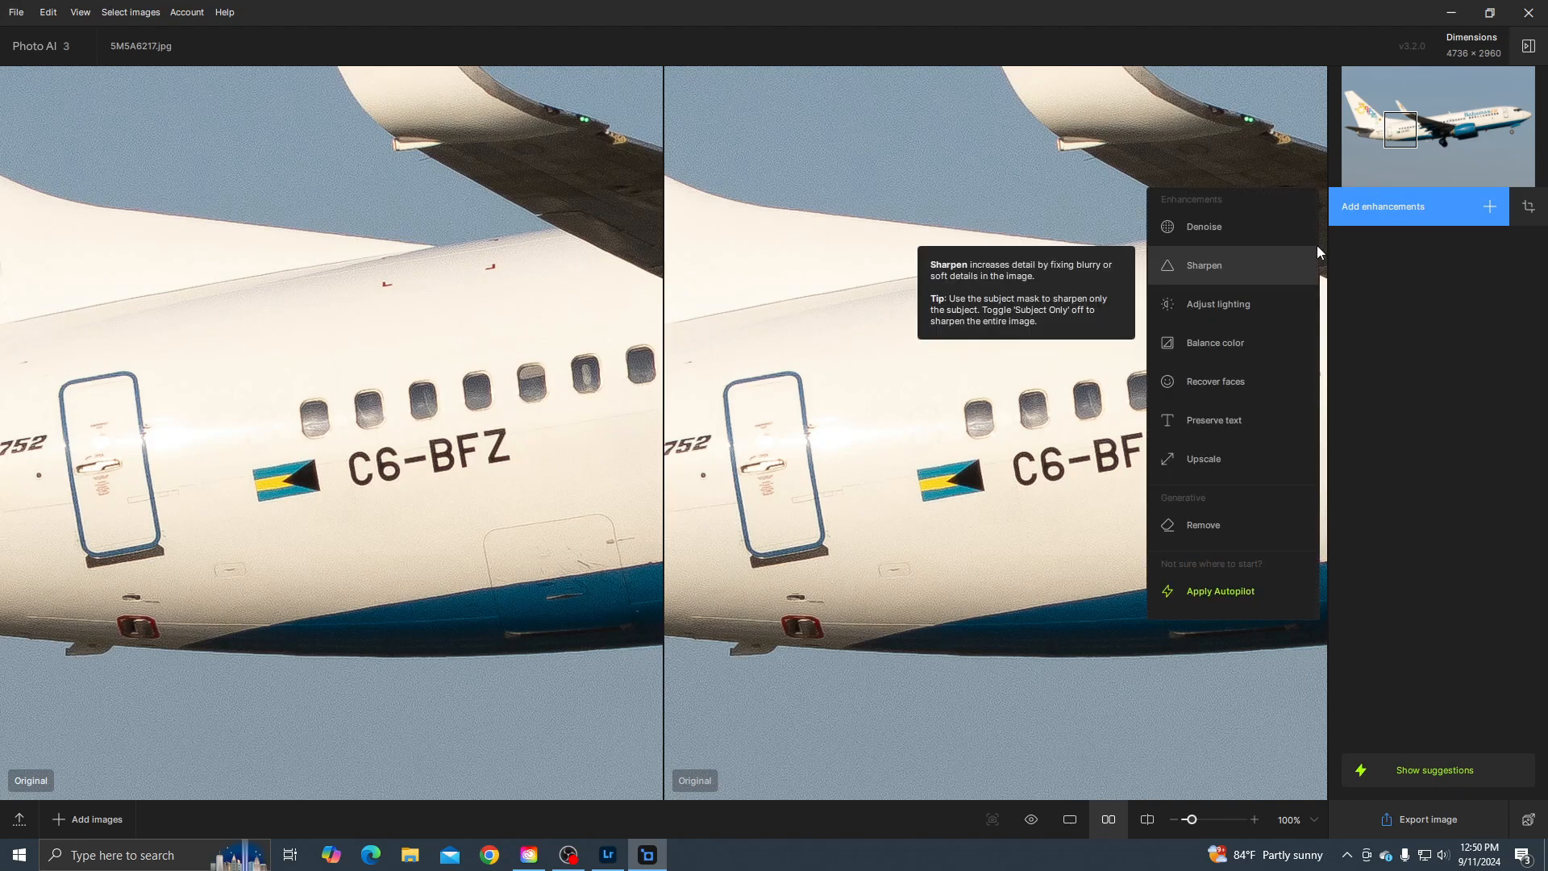
{"action": "left_click", "coordinate": [1233, 266]}
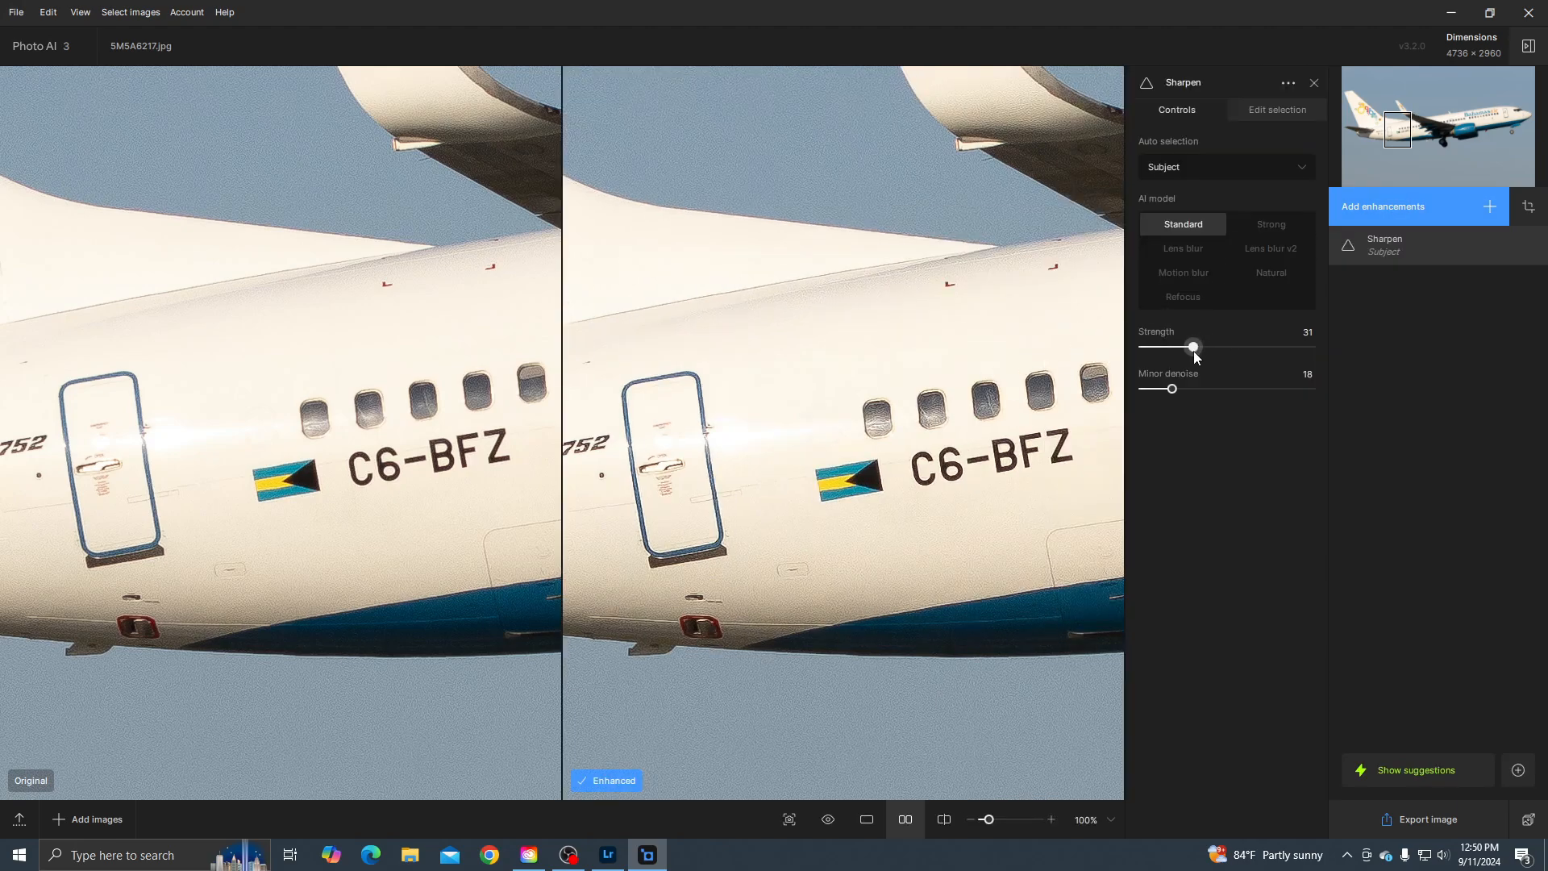
Set the Sharpen strength to 30 and apply the sharpening to All instead of only the subject.
{"action": "left_click_drag", "start_coordinate": [1194, 352], "coordinate": [1192, 352]}
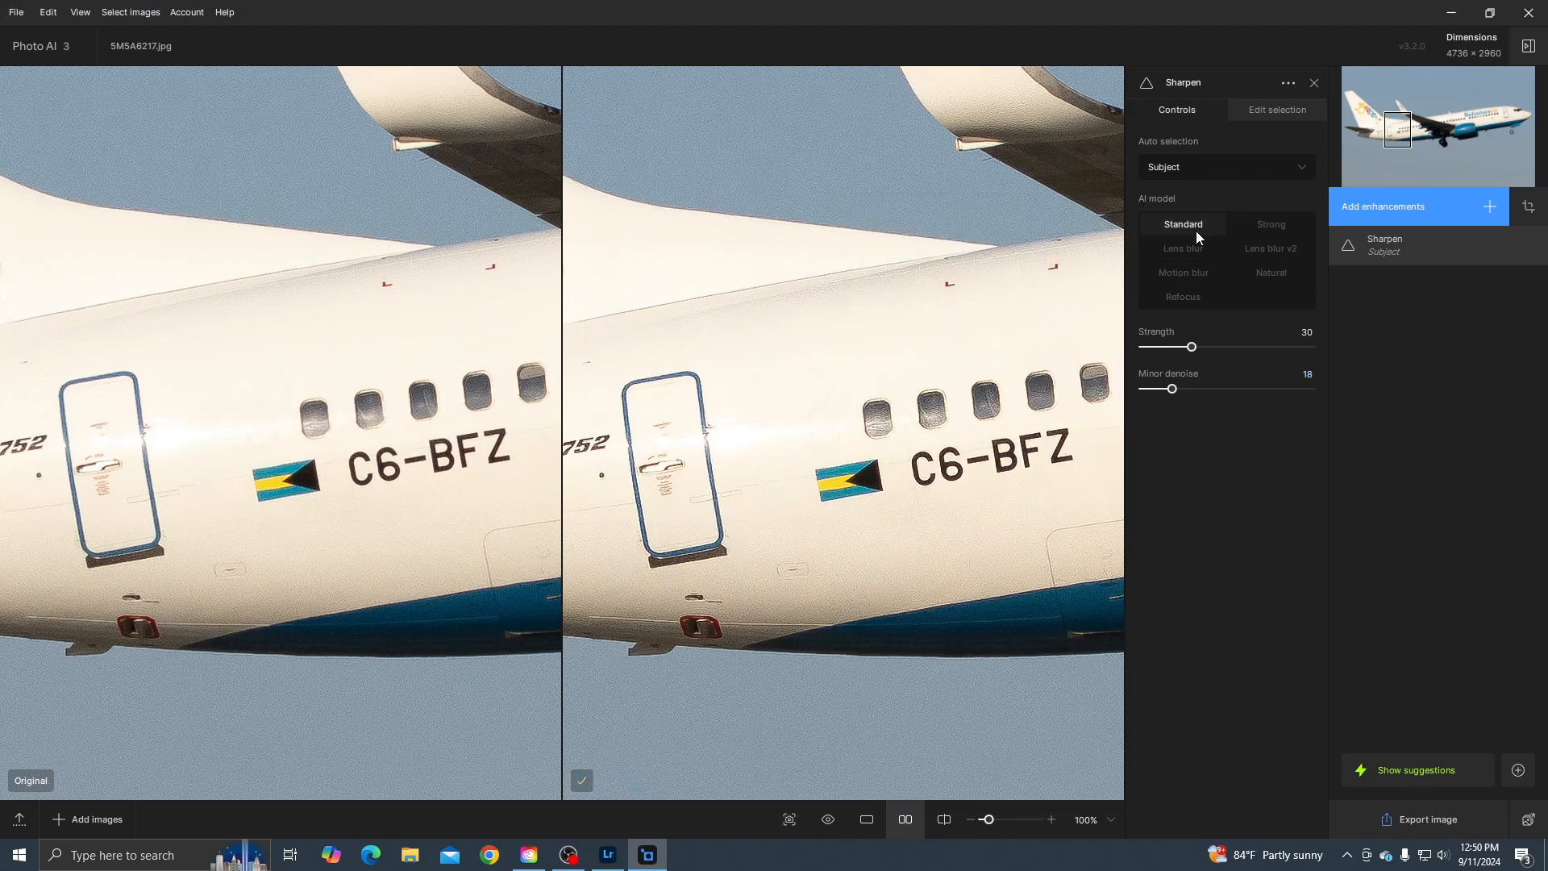
{"action": "left_click", "coordinate": [1221, 167]}
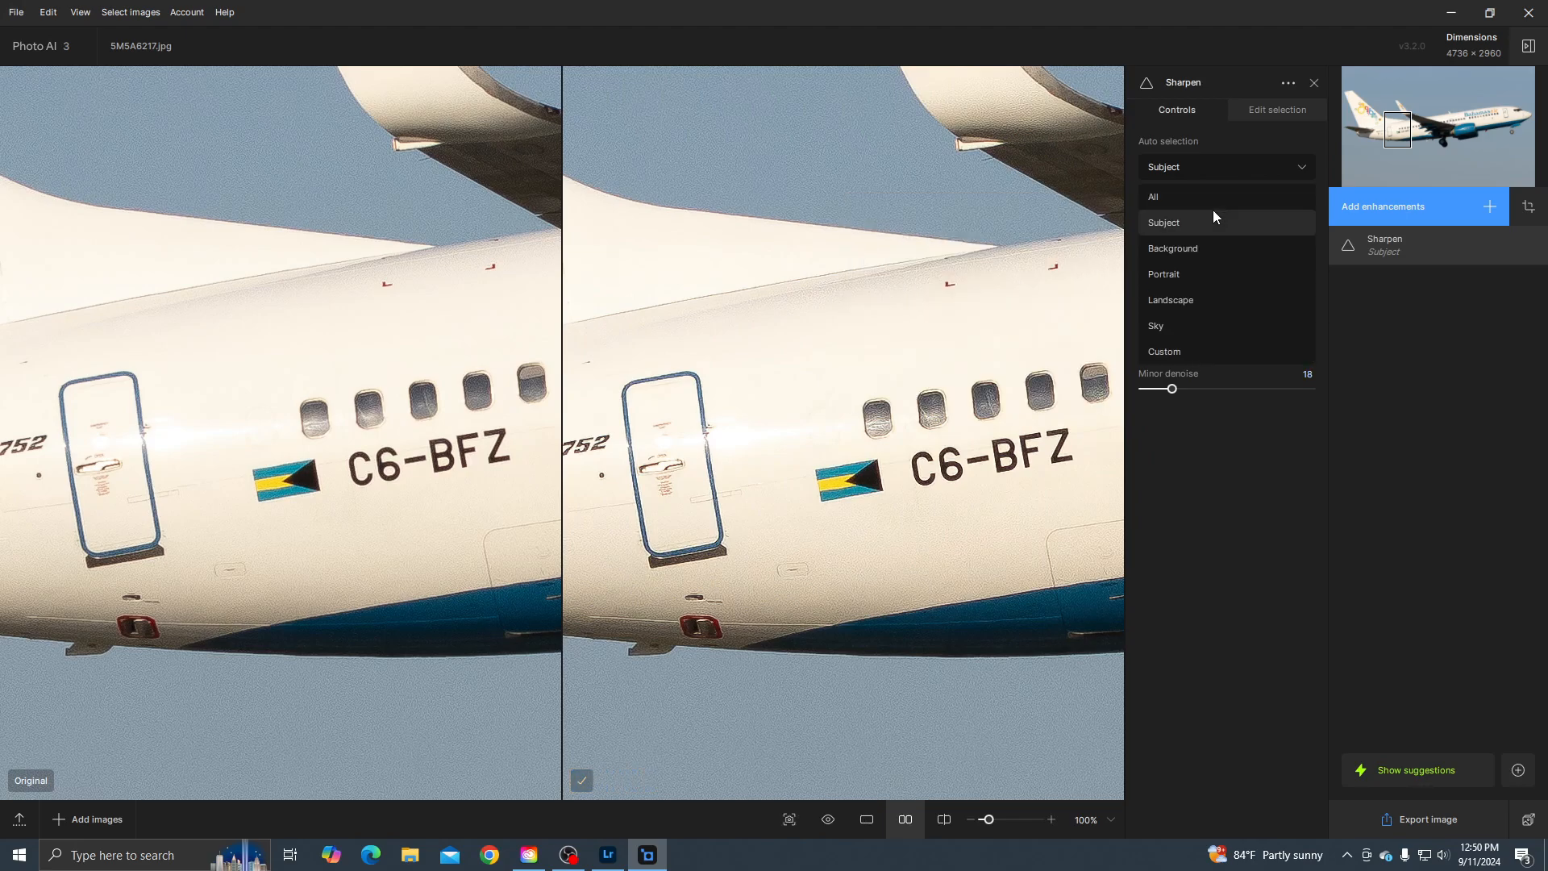
{"action": "left_click", "coordinate": [1210, 197]}
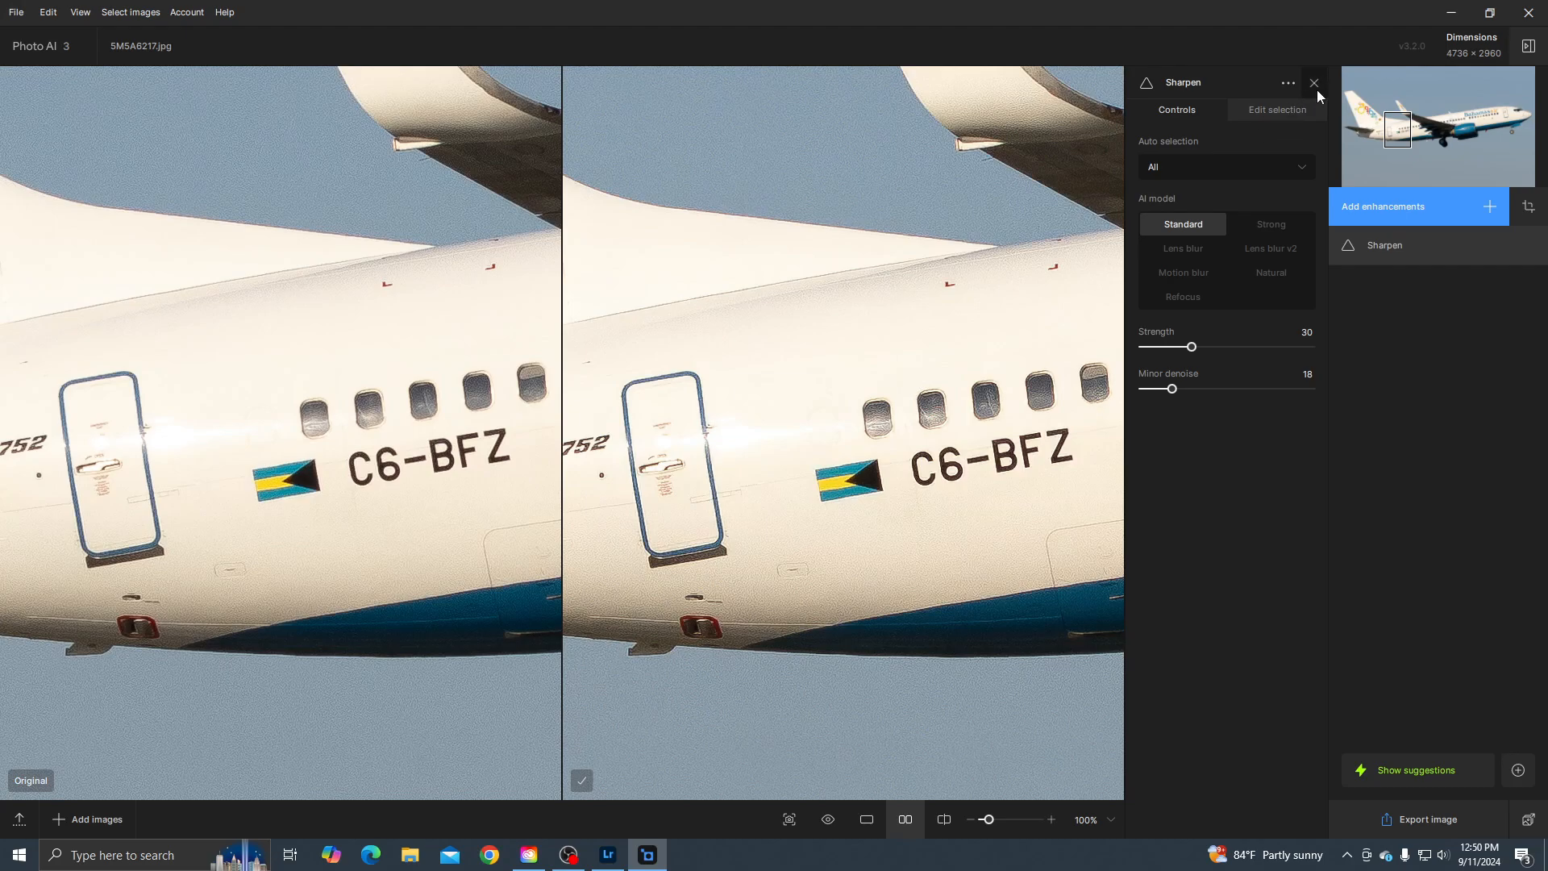
Close the Sharpen settings and export the sharpened 5M5A6217.jpg from Photo AI.
{"action": "left_click", "coordinate": [1314, 83]}
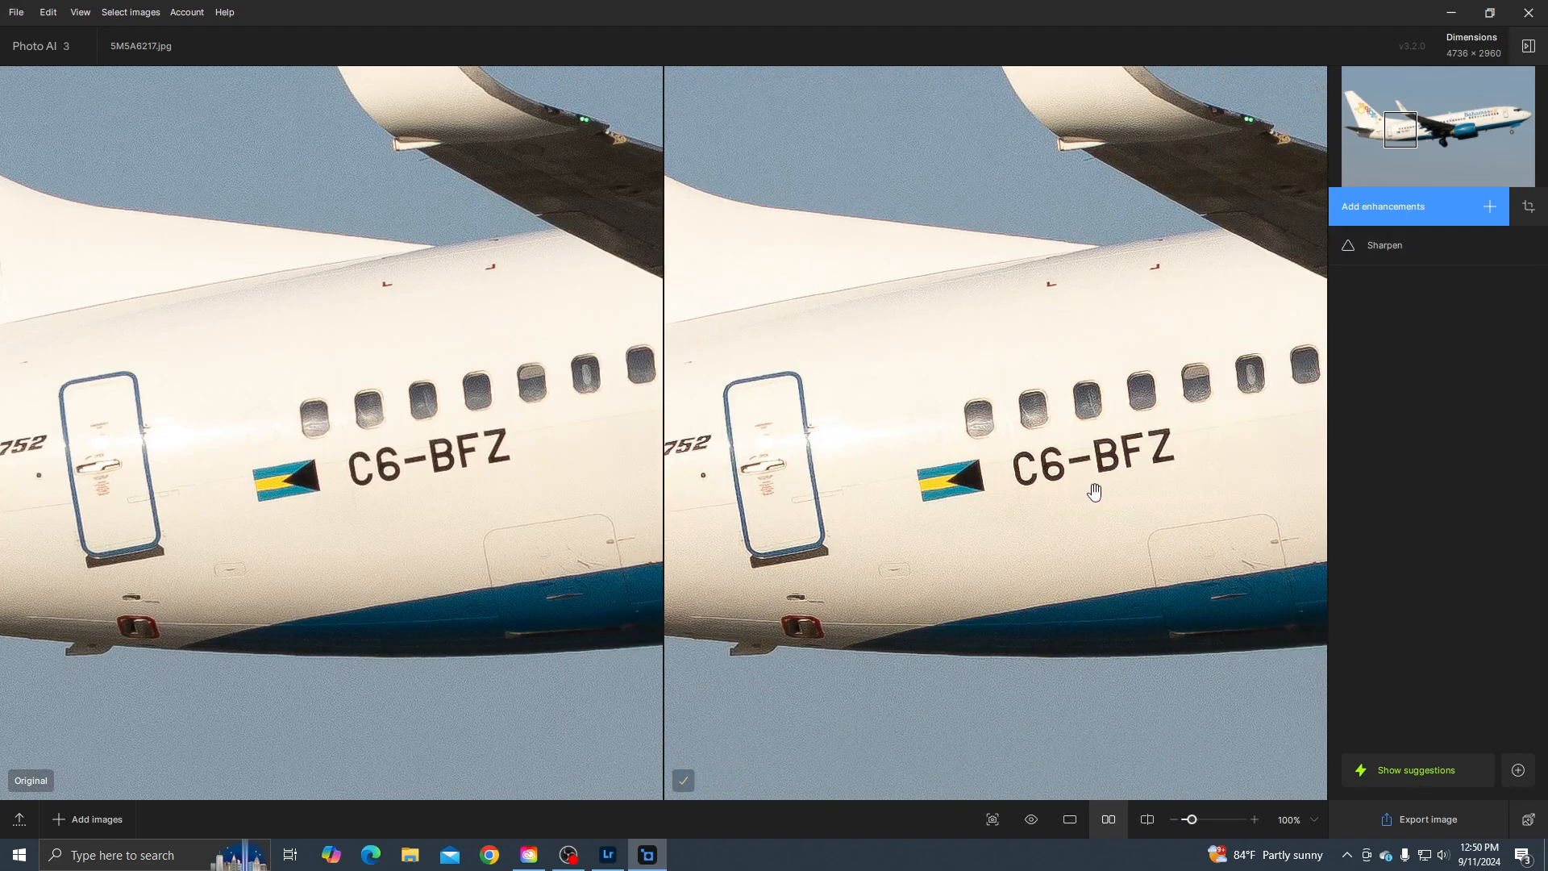
{"action": "left_click_drag", "start_coordinate": [1064, 563], "coordinate": [1037, 567]}
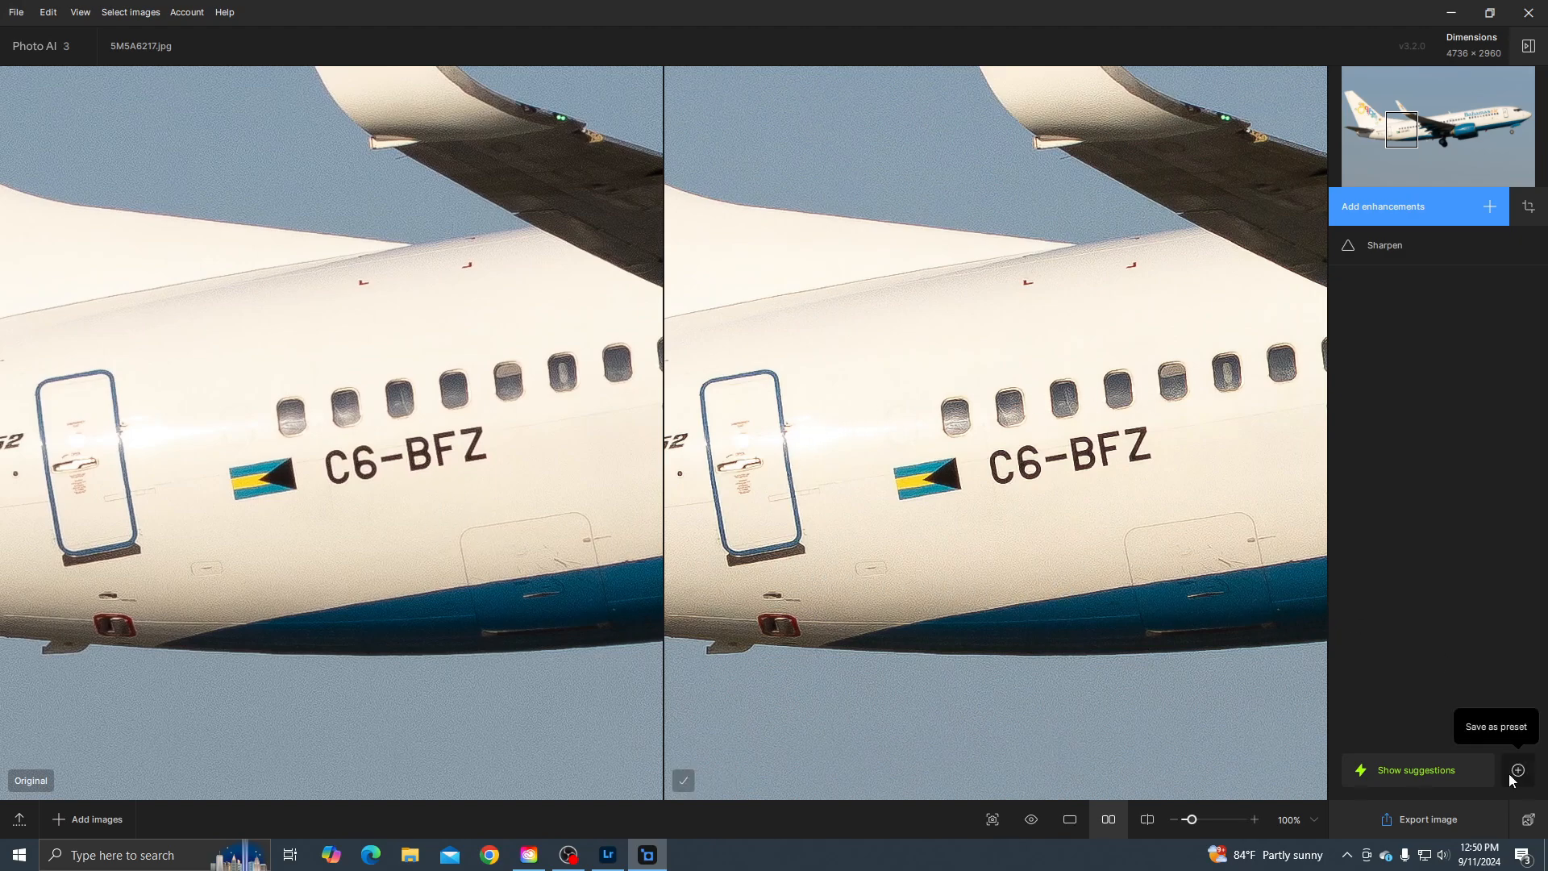
{"action": "left_click", "coordinate": [1432, 820]}
{"action": "left_click", "coordinate": [1176, 680]}
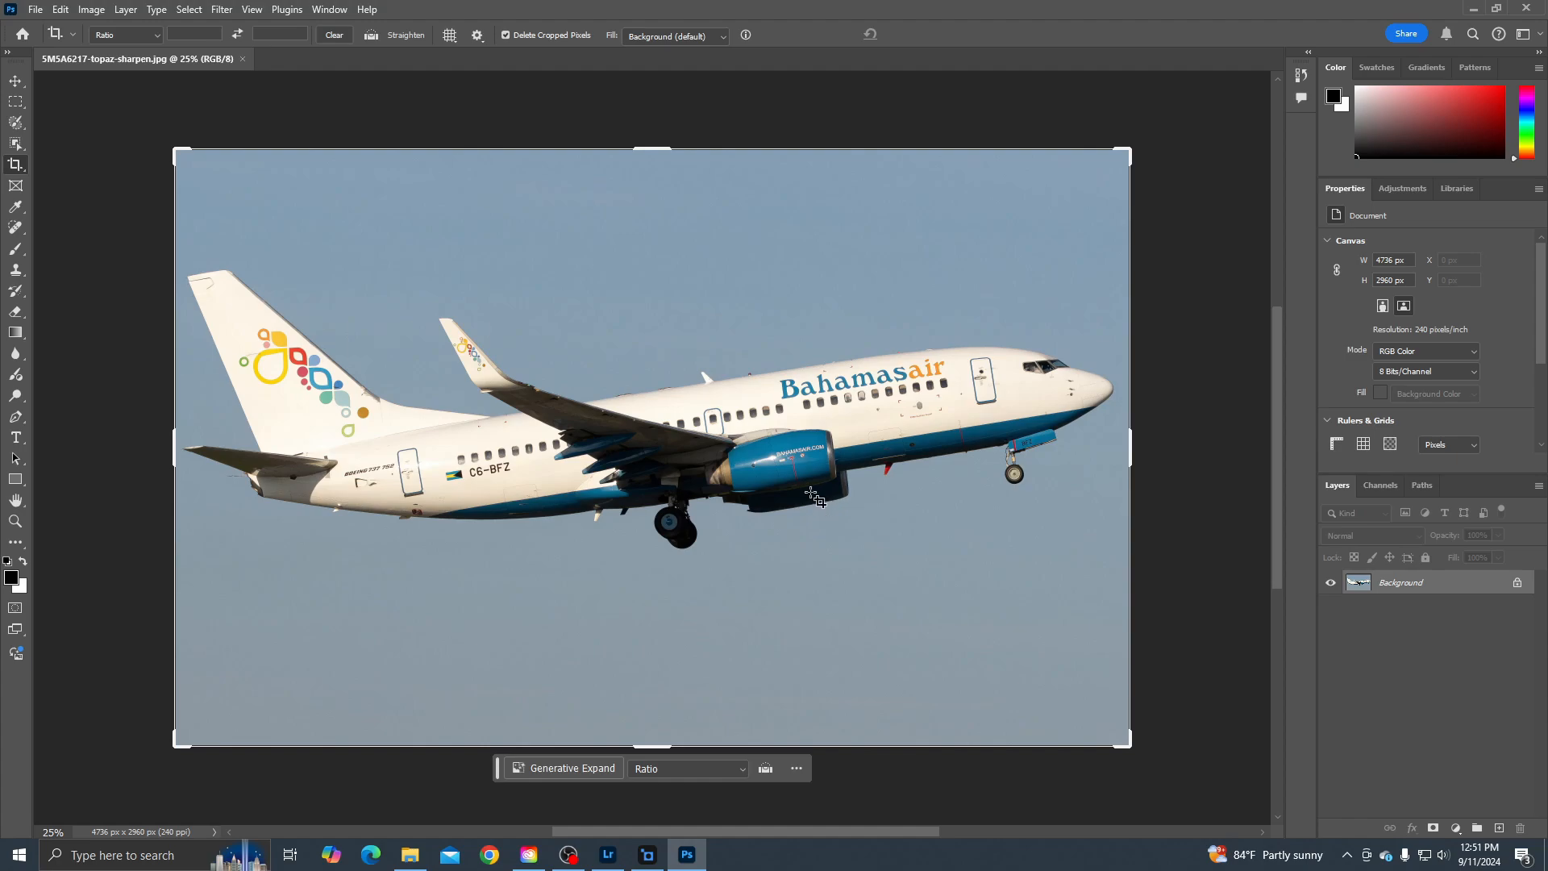
Switch to Photoshop and resize 5M5A6217-topaz-sharpen.jpg to a width of 1280 pixels, keeping its proportions.
{"action": "left_click", "coordinate": [91, 10]}
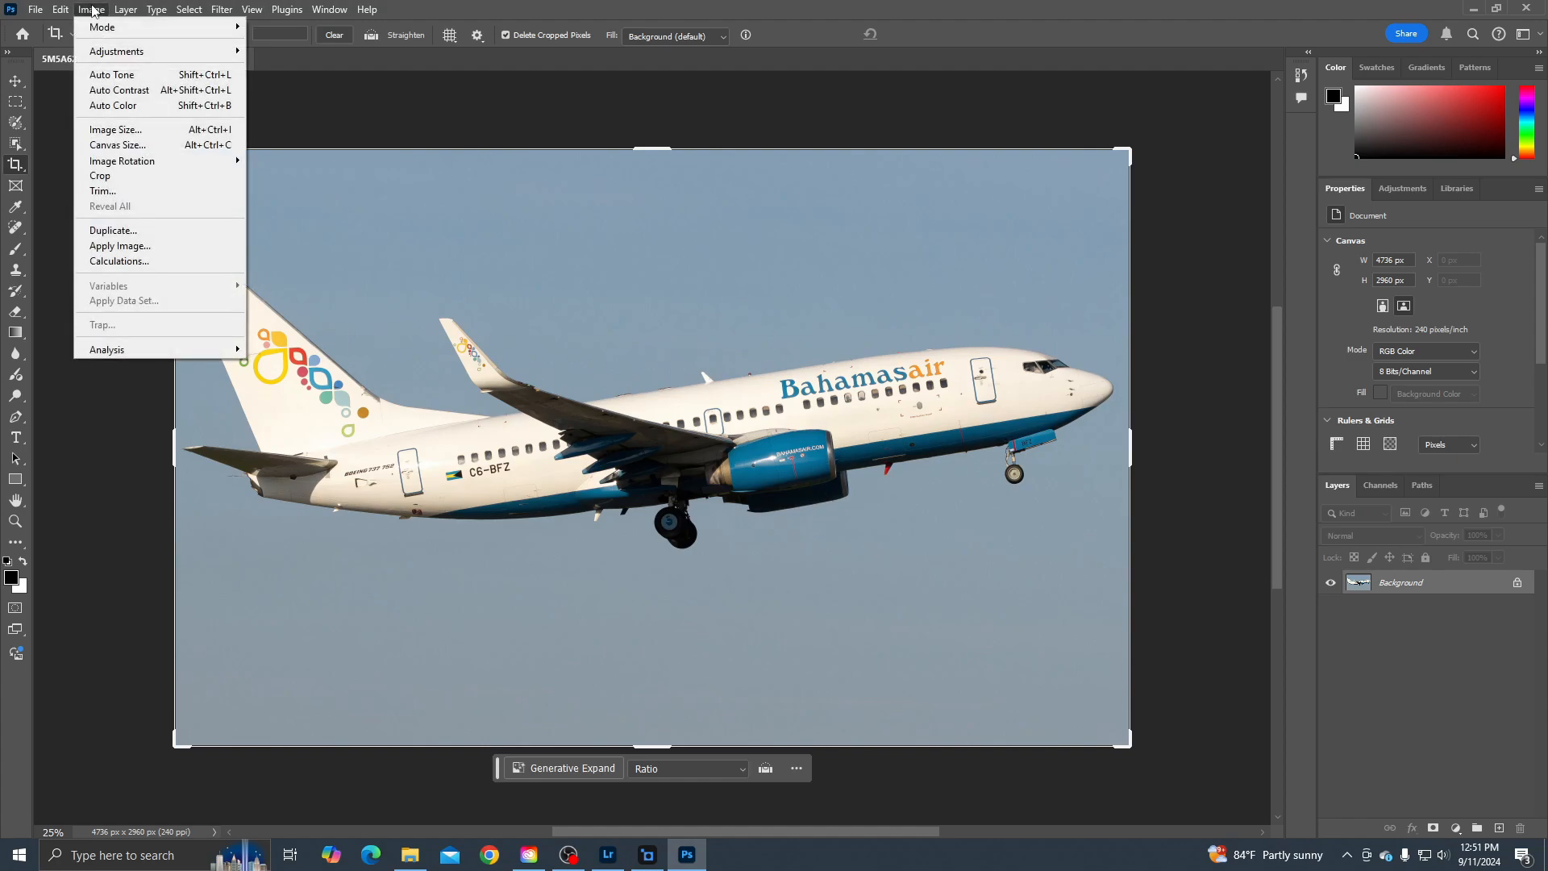
{"action": "left_click", "coordinate": [113, 129]}
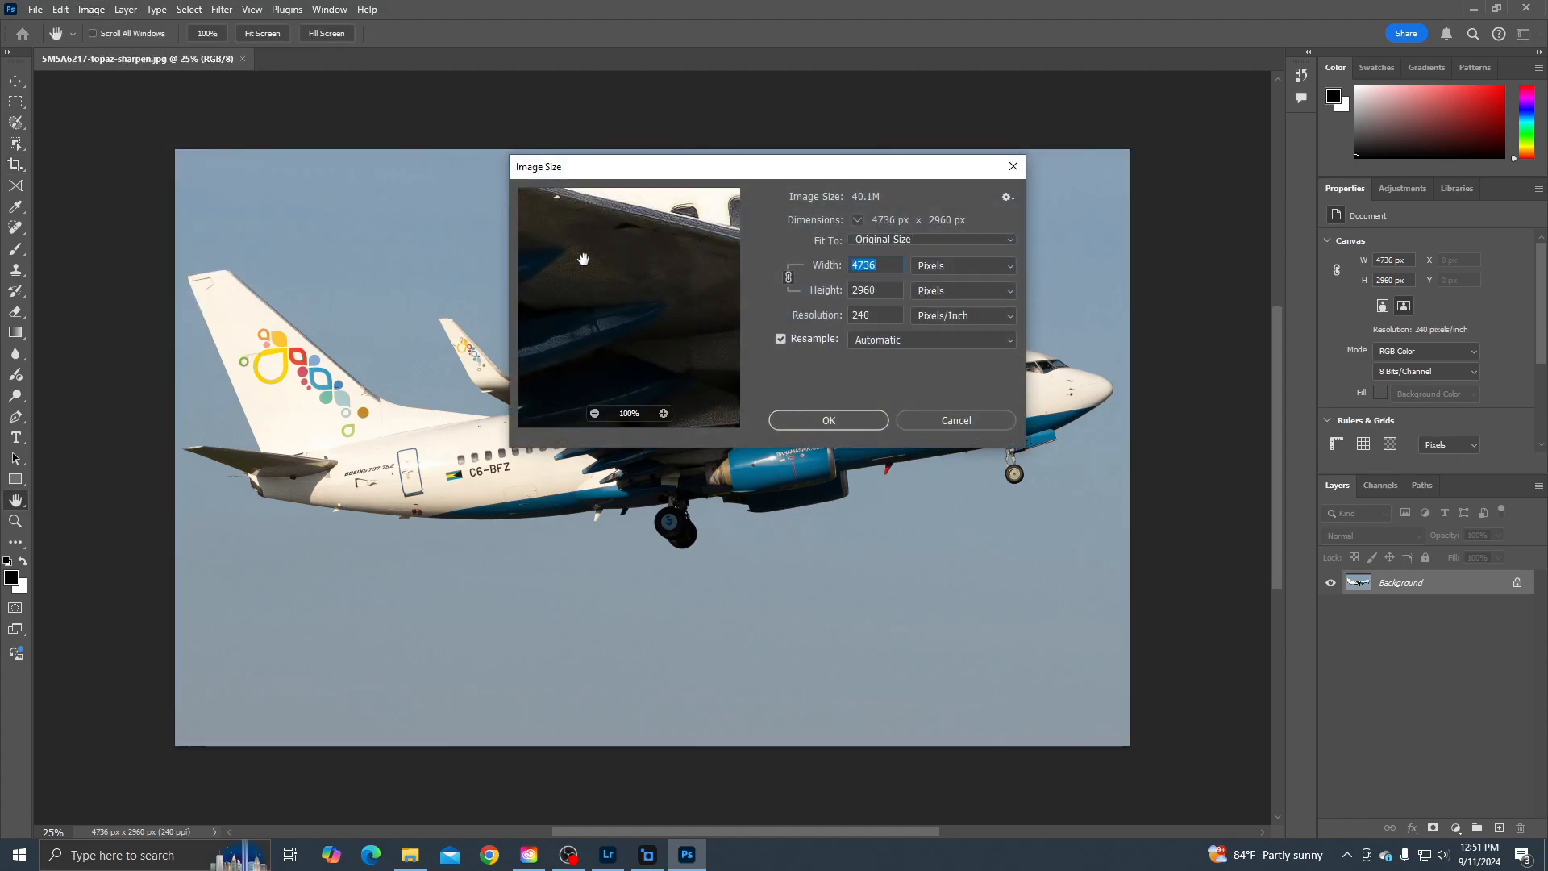
{"action": "left_click_drag", "start_coordinate": [577, 331], "coordinate": [730, 323]}
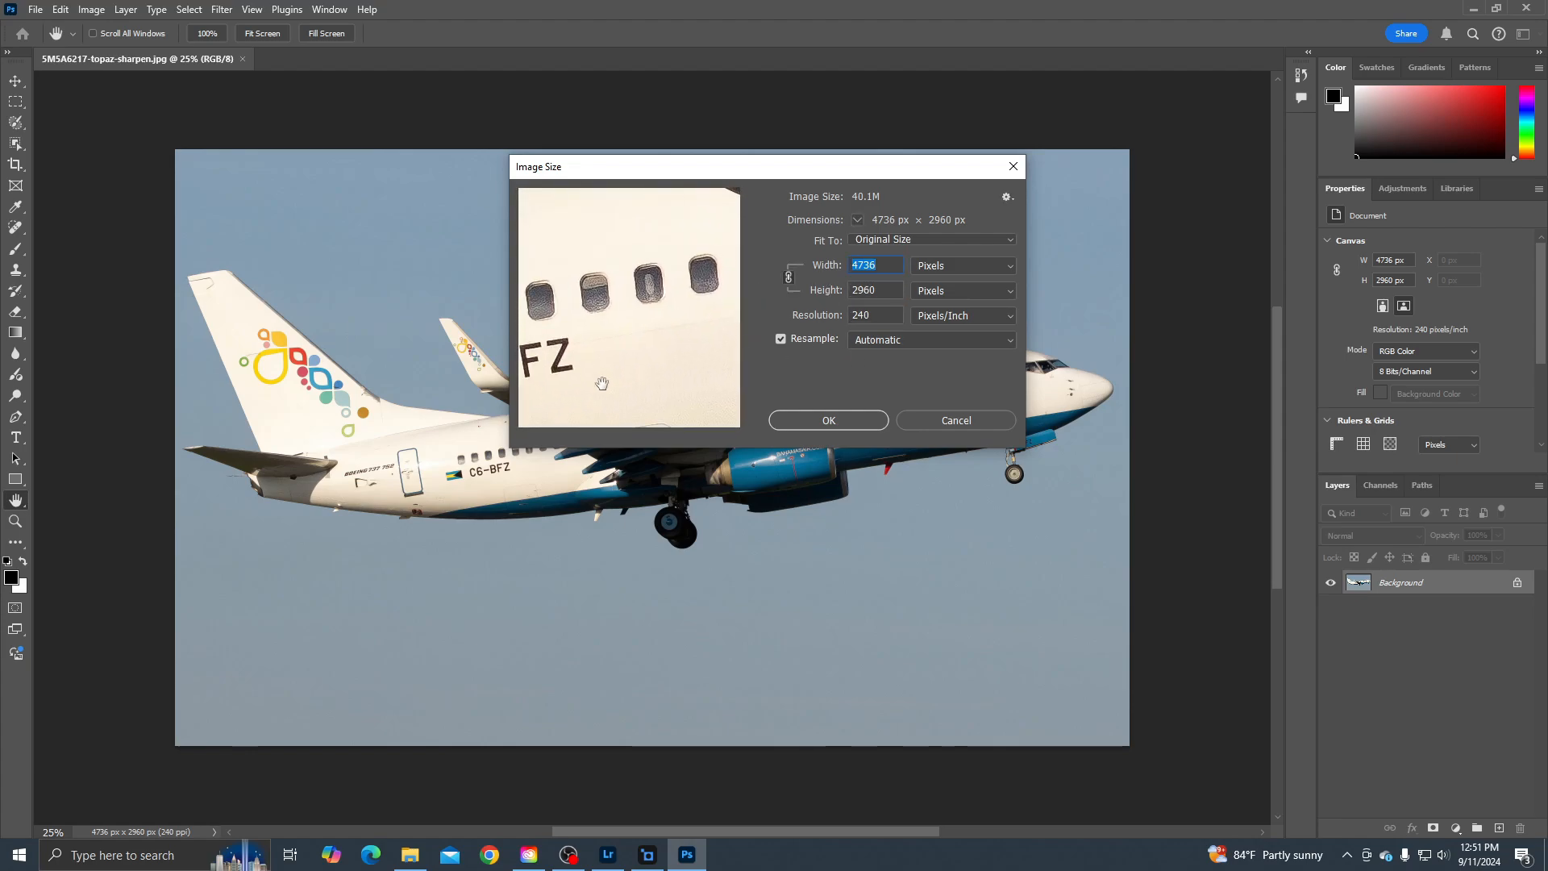
{"action": "left_click_drag", "start_coordinate": [601, 383], "coordinate": [738, 278]}
{"action": "left_click_drag", "start_coordinate": [558, 364], "coordinate": [656, 339]}
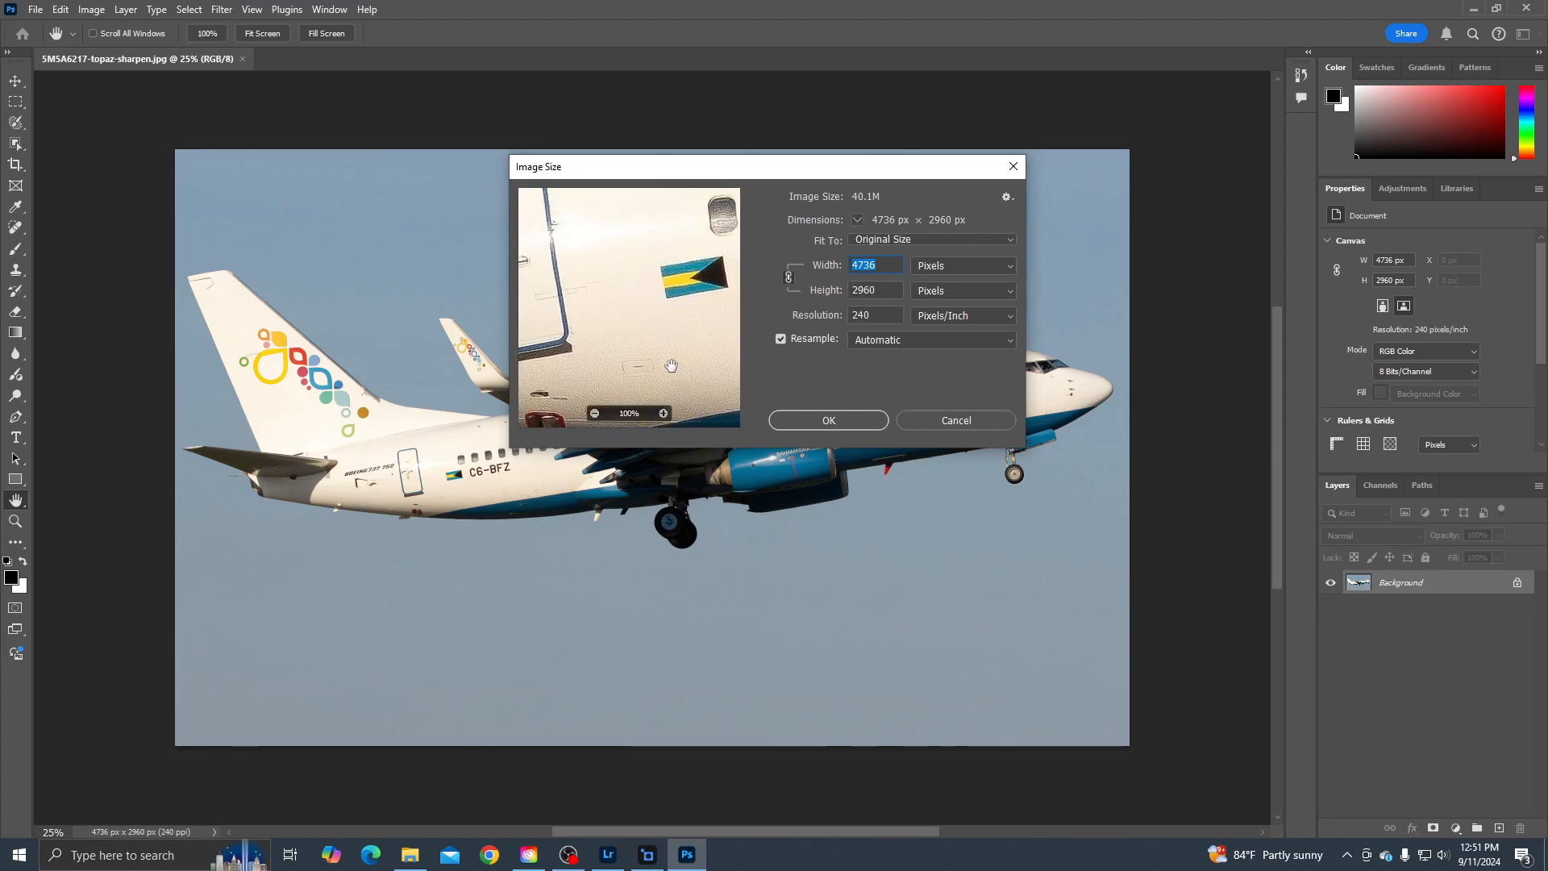
{"action": "type", "text": "1280"}
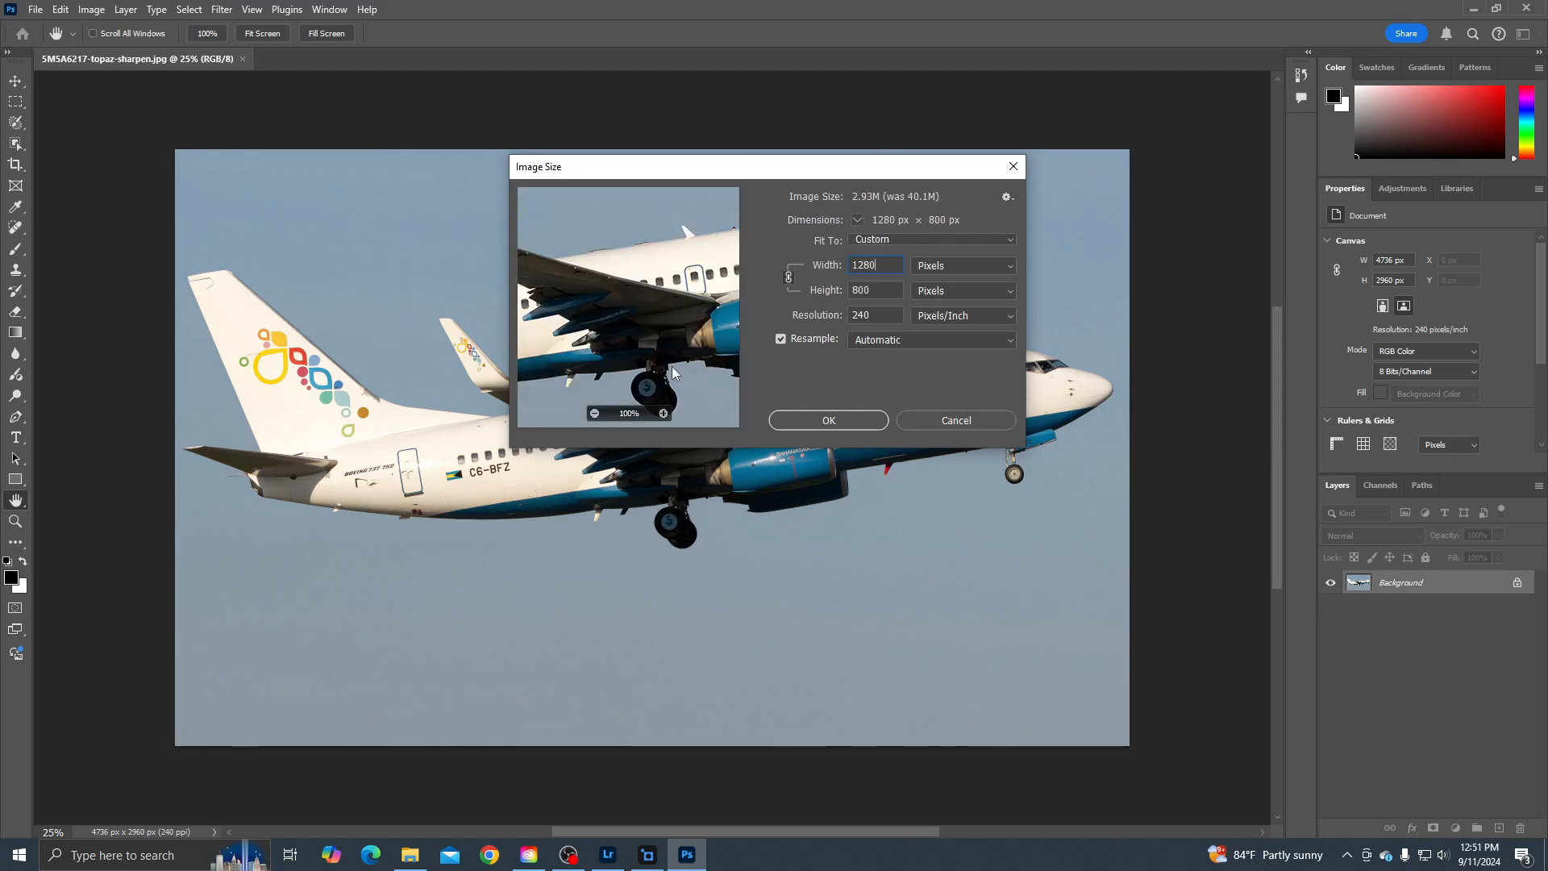
{"action": "left_click", "coordinate": [803, 420]}
{"action": "key", "text": "c"}
{"action": "key", "text": "ctrl+0"}
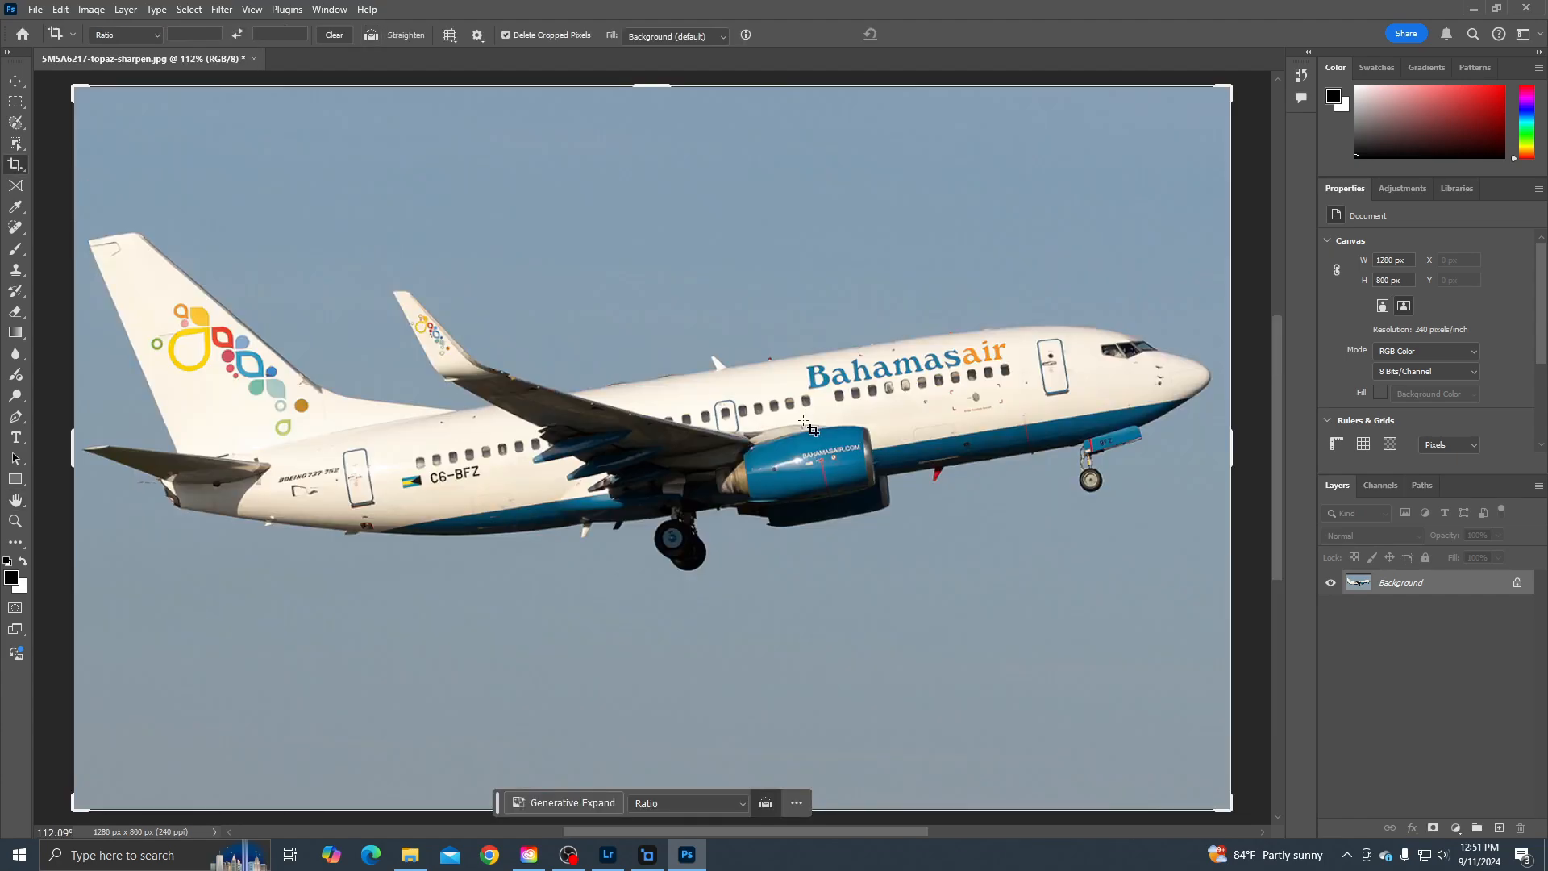
Apply the JPEG Artifacts Removal neural filter to the airplane photo at High strength, output to the current layer.
{"action": "left_click", "coordinate": [218, 11]}
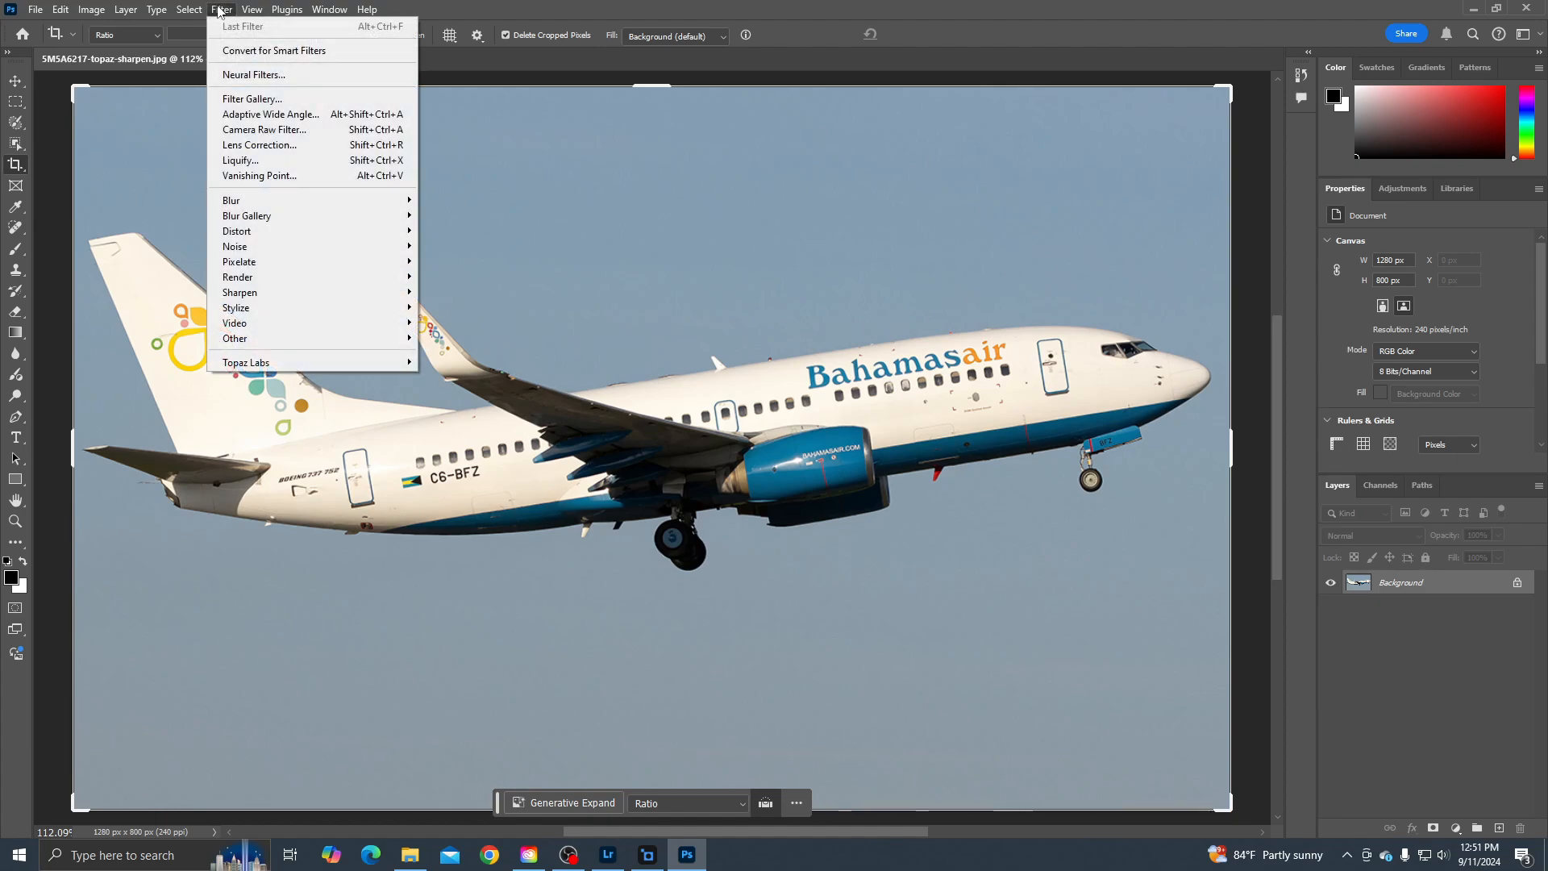
{"action": "left_click", "coordinate": [229, 75]}
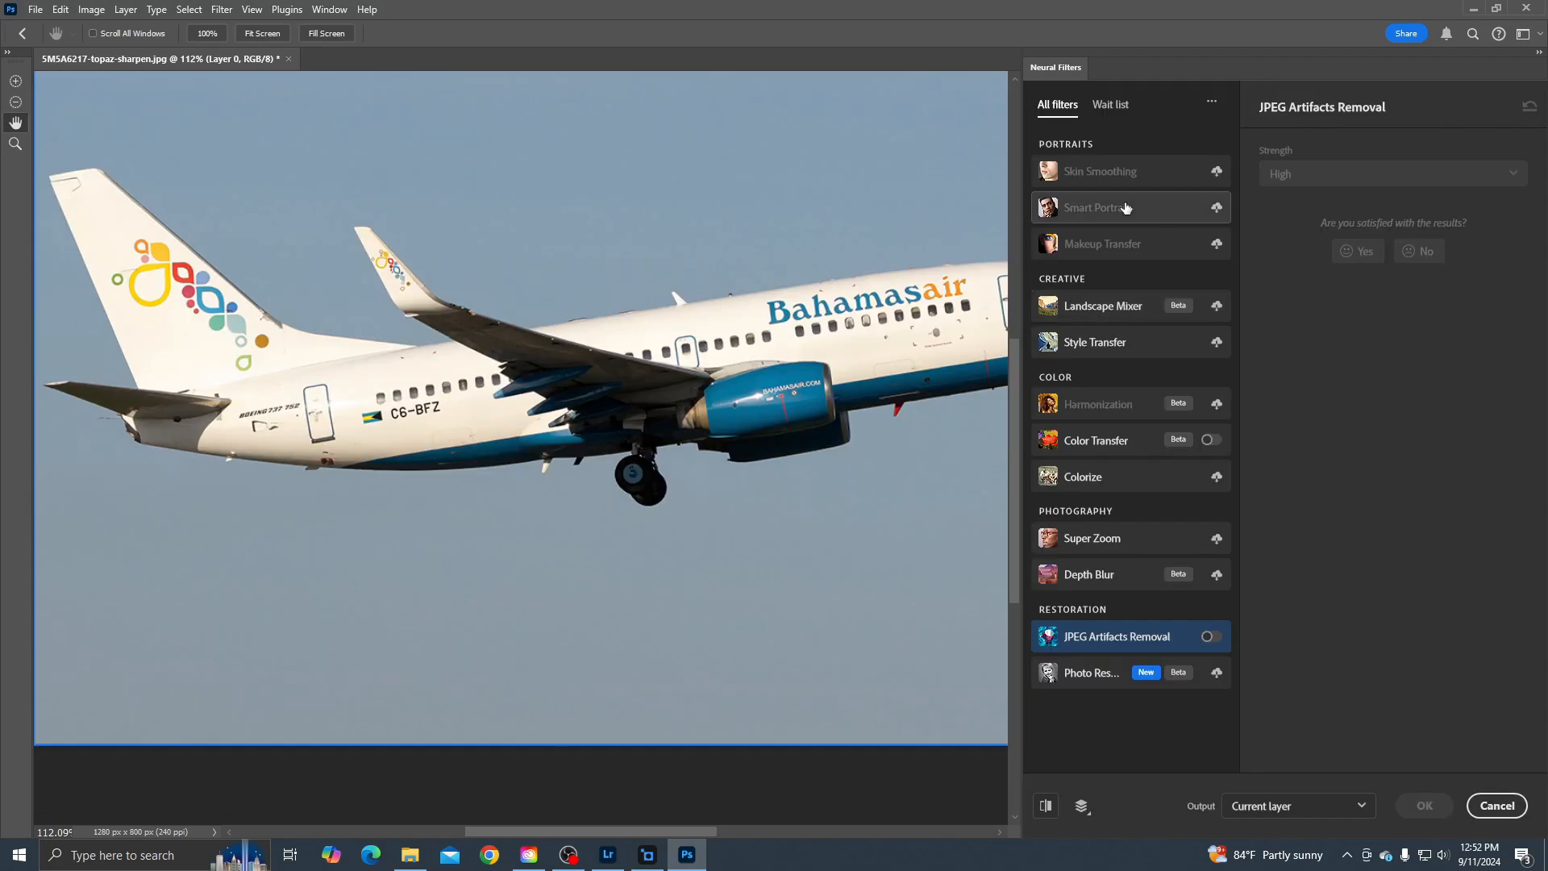
{"action": "left_click", "coordinate": [1219, 640]}
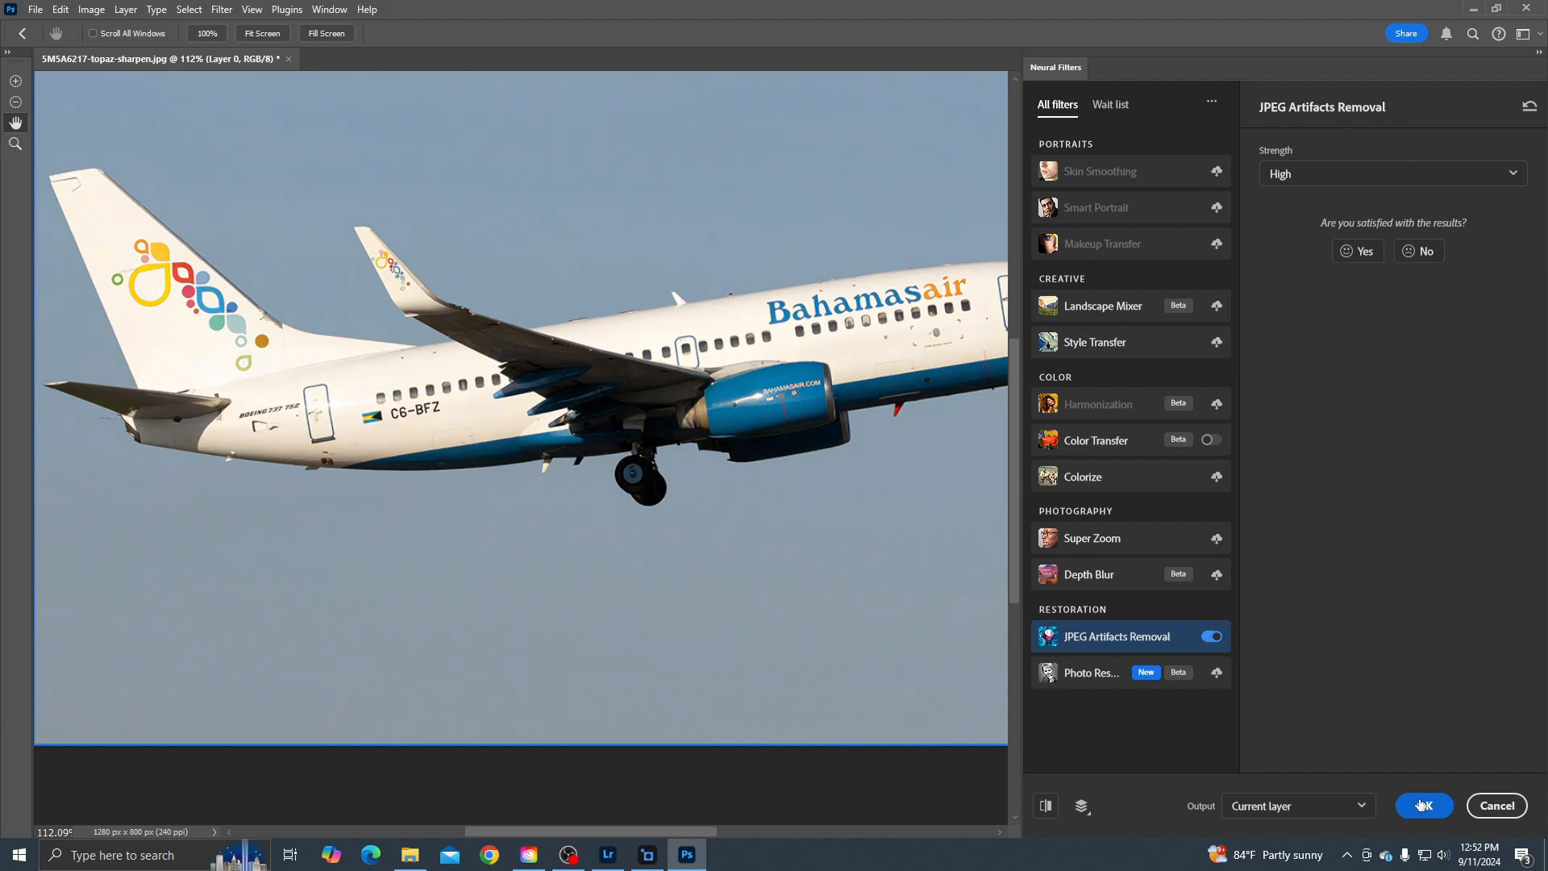
{"action": "left_click", "coordinate": [1421, 805]}
{"action": "key", "text": "c"}
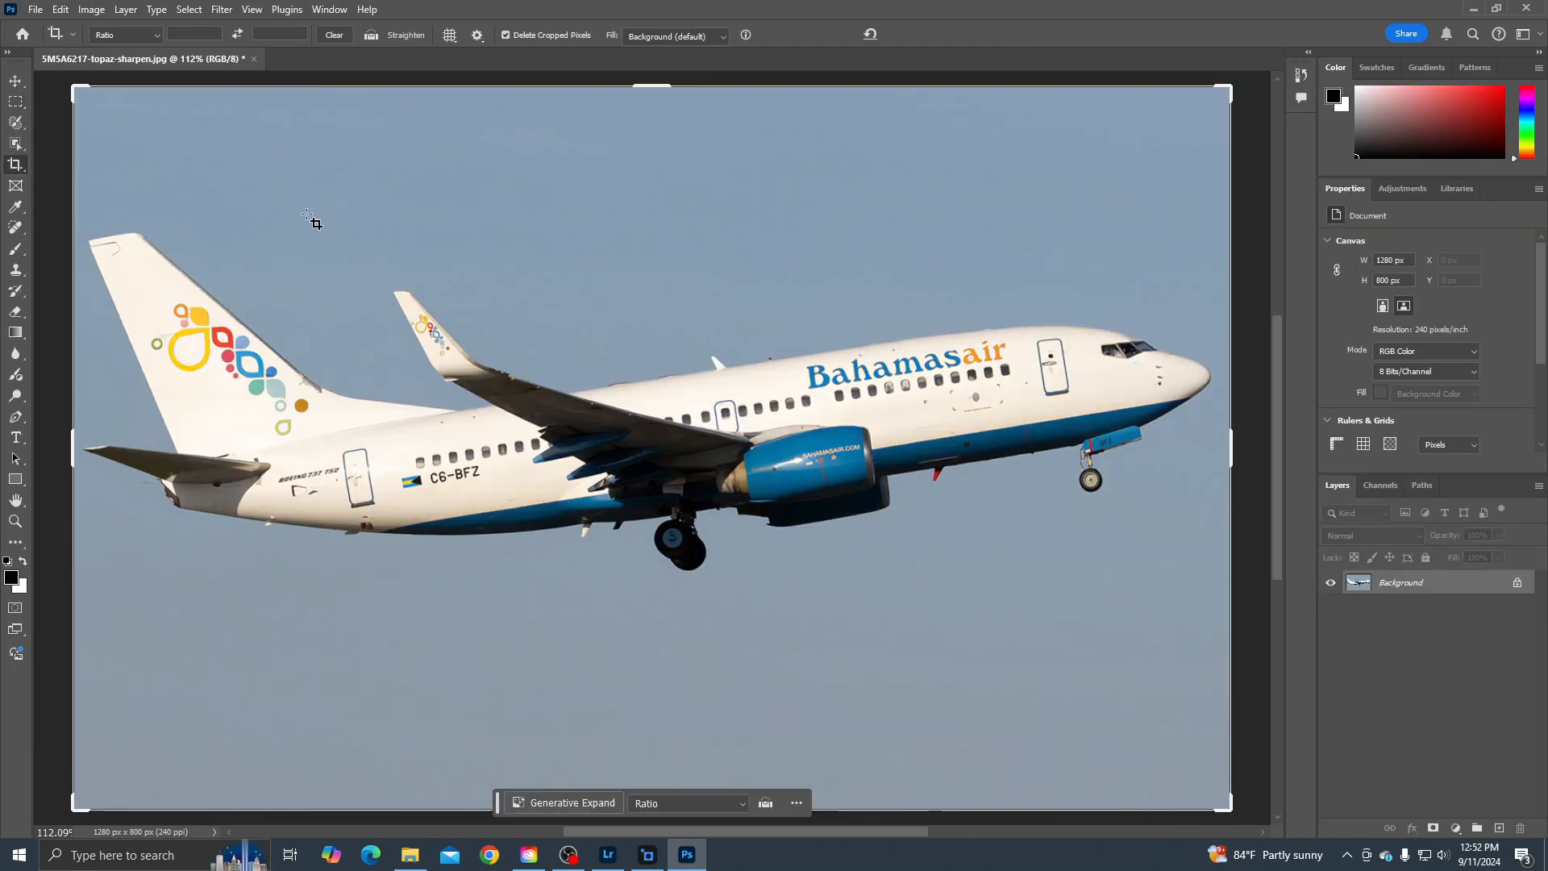
Save the resized photo as a JPEG at Maximum quality, raised to the large-file end of the scale.
{"action": "left_click", "coordinate": [35, 9]}
{"action": "left_click", "coordinate": [73, 188]}
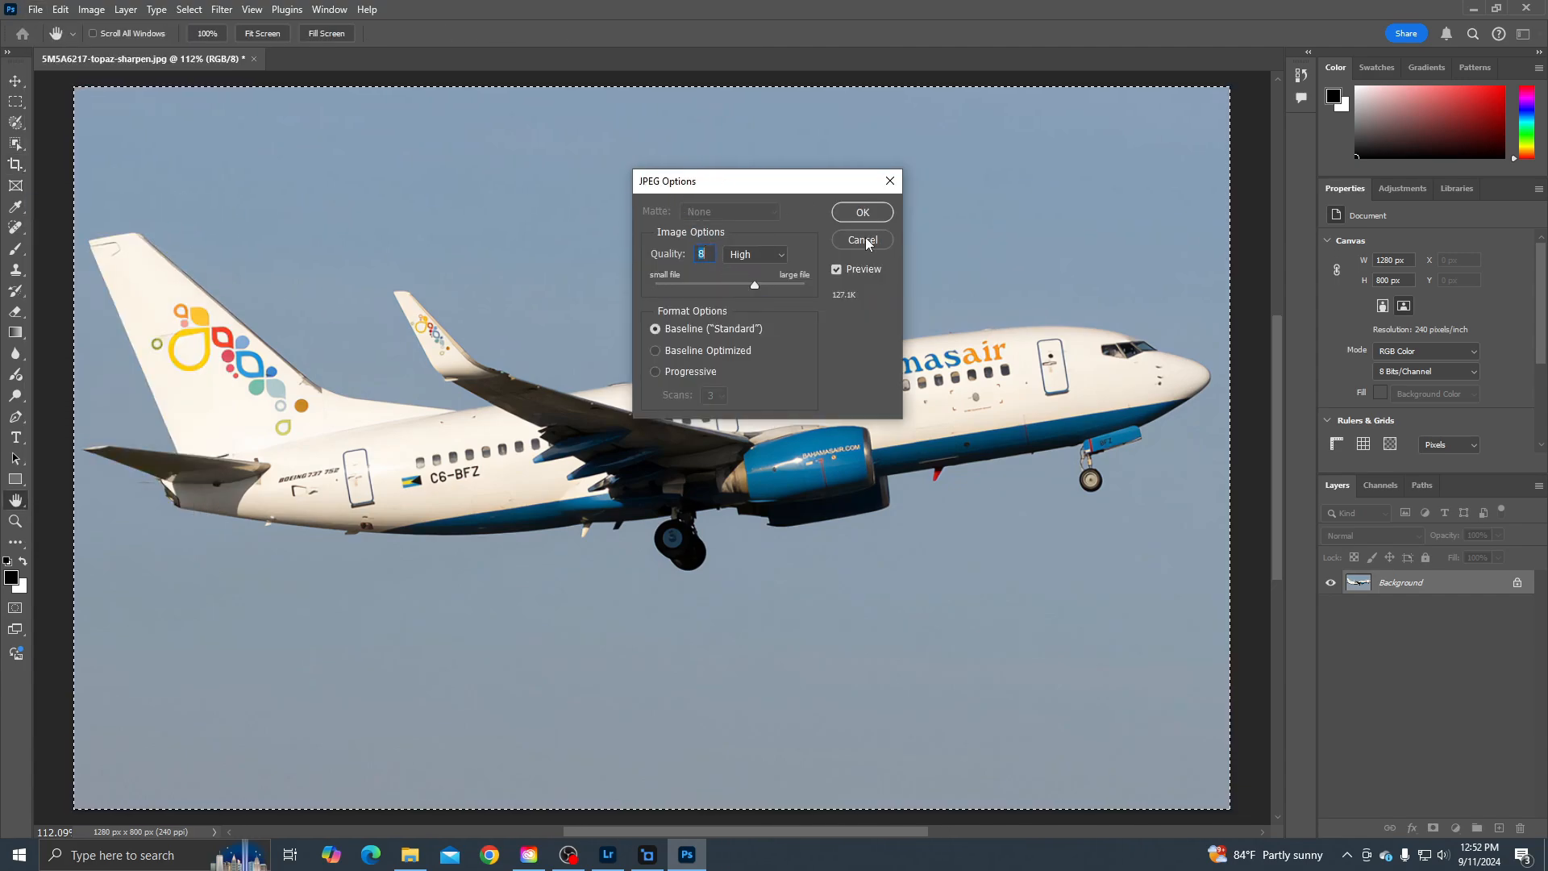
{"action": "left_click", "coordinate": [762, 254]}
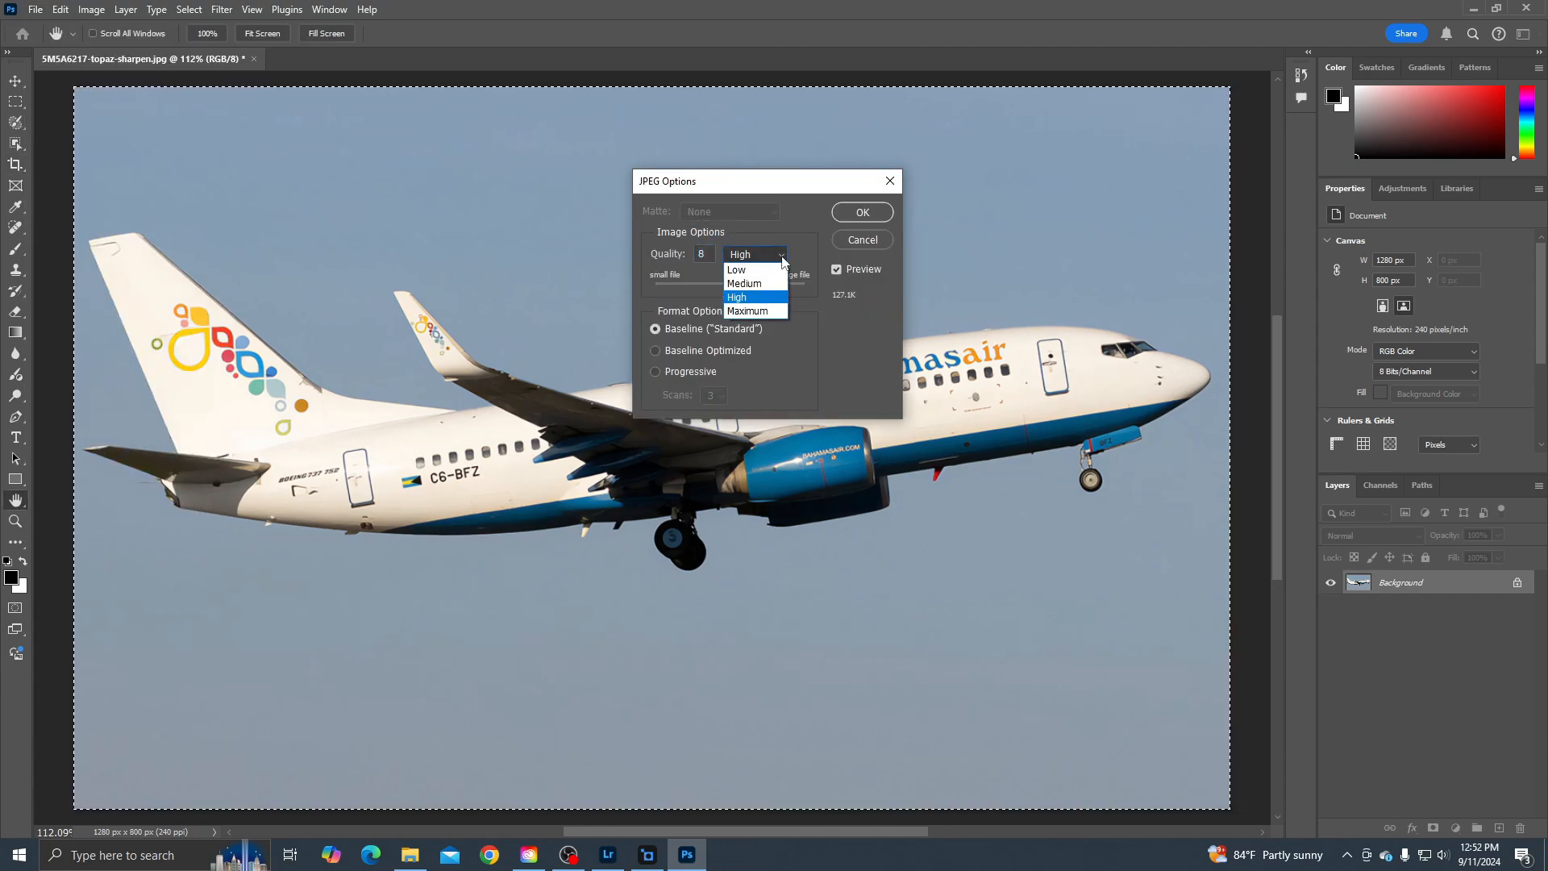
{"action": "left_click", "coordinate": [754, 311]}
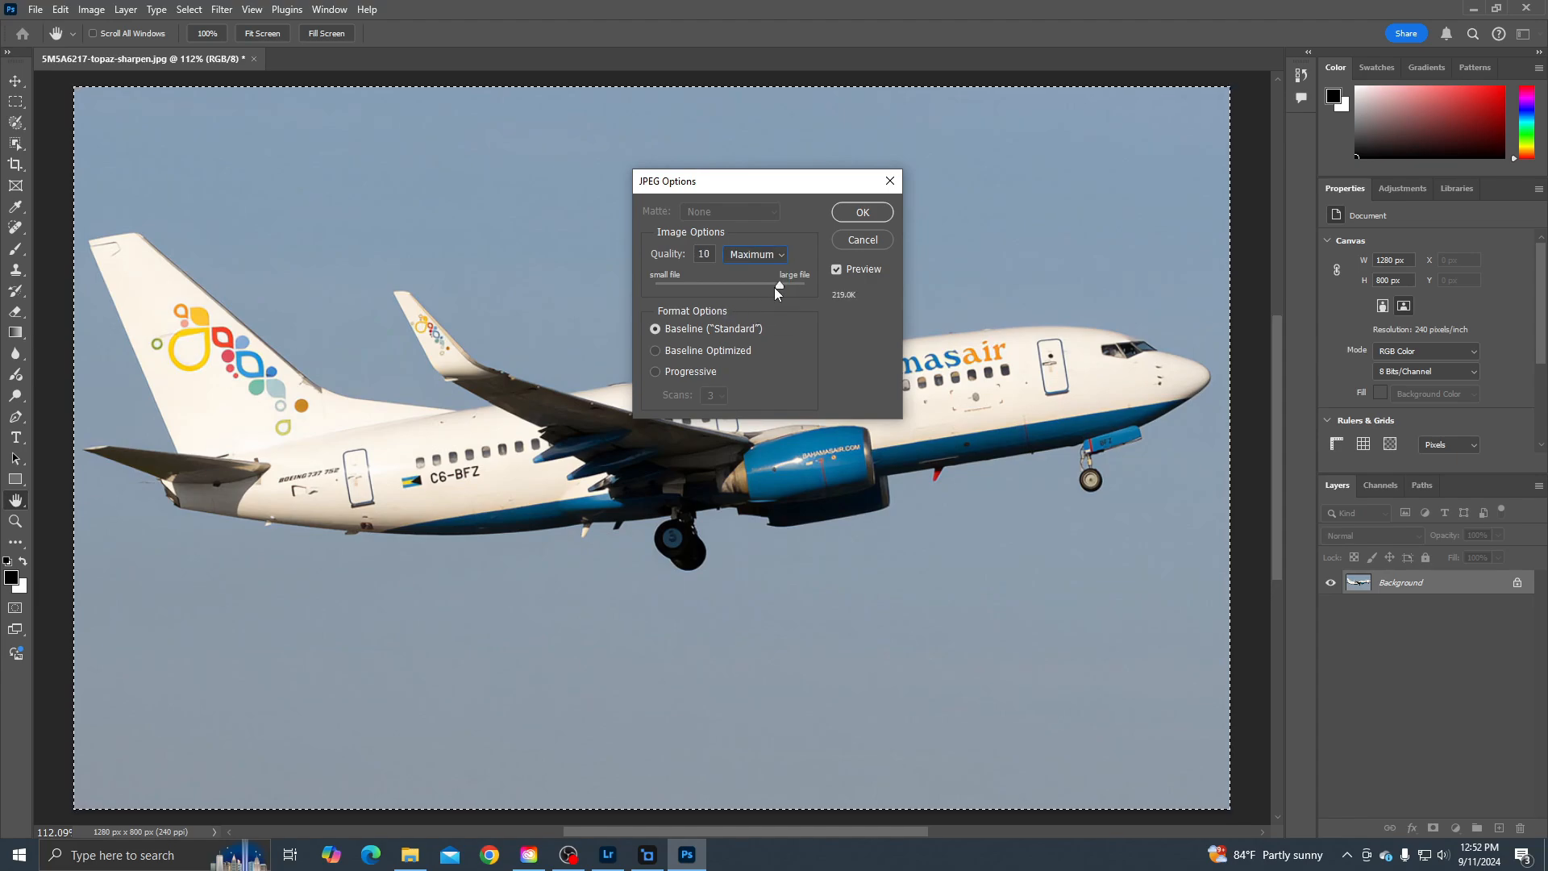
{"action": "left_click_drag", "start_coordinate": [781, 287], "coordinate": [855, 287]}
{"action": "left_click", "coordinate": [862, 212]}
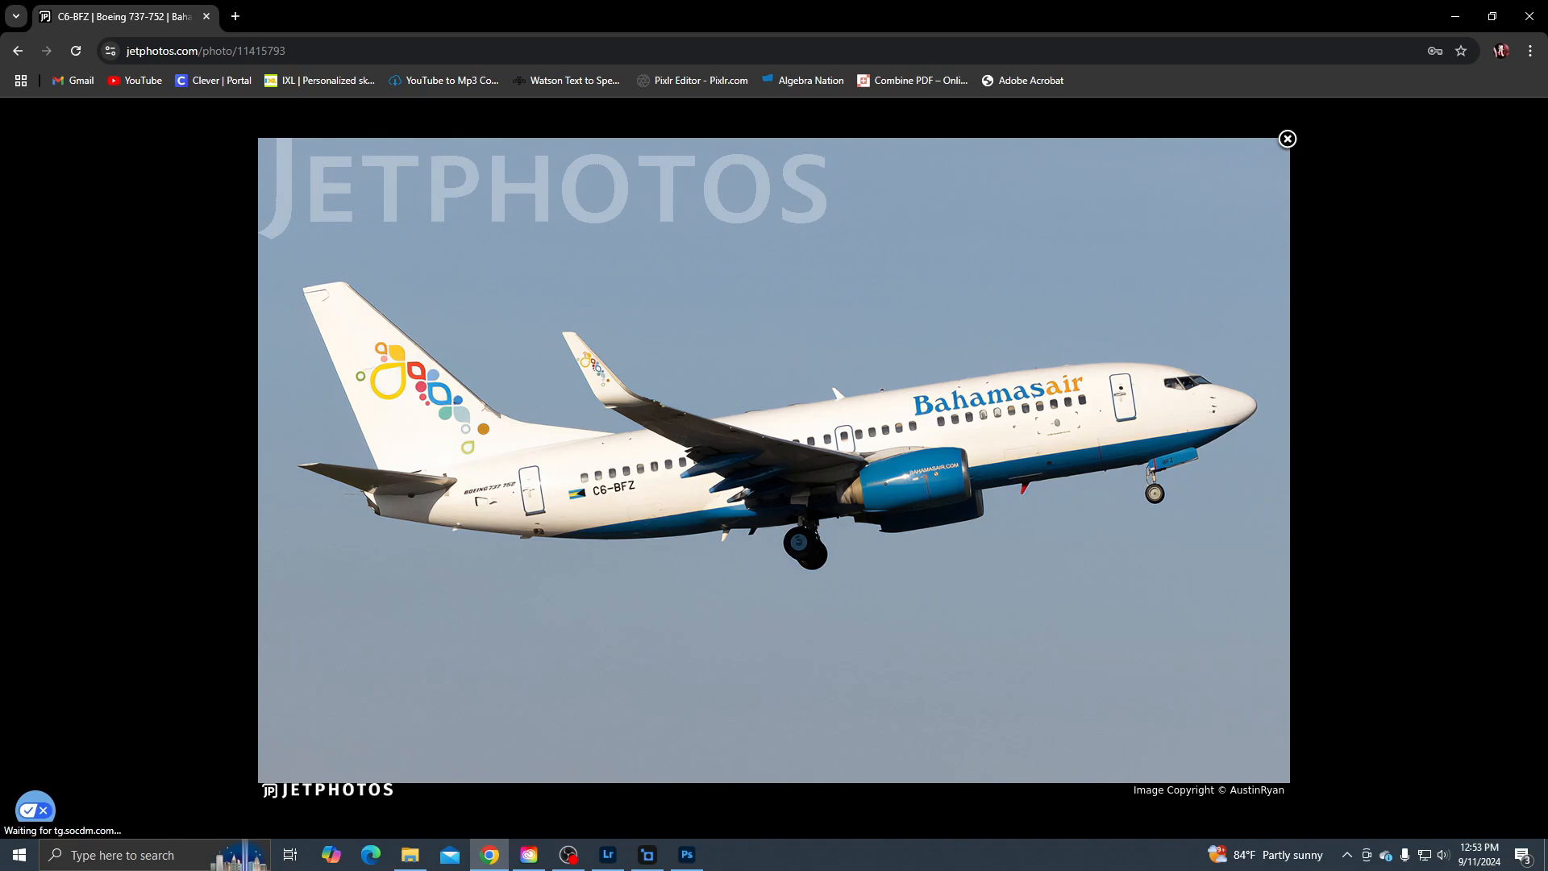